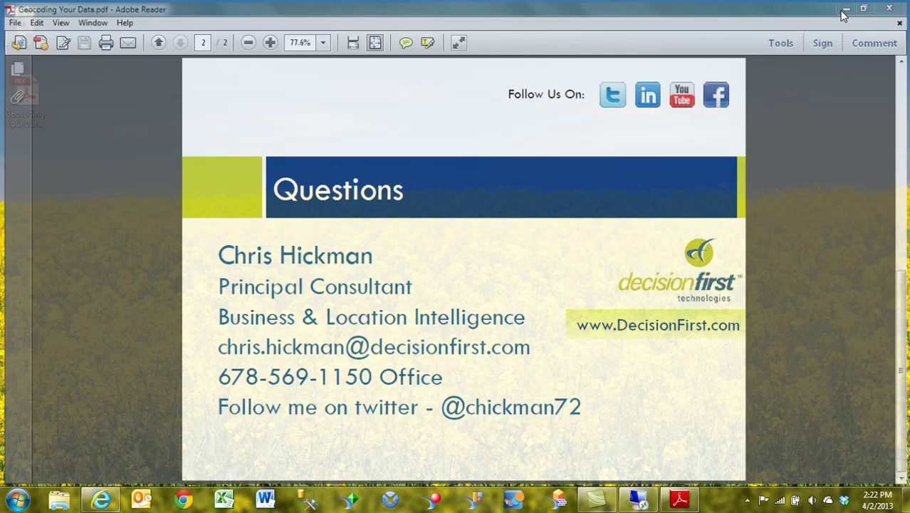
# - Restore the BI launch pad and select the Store name, City and State columns of Report 1
pyautogui.click(102, 503)
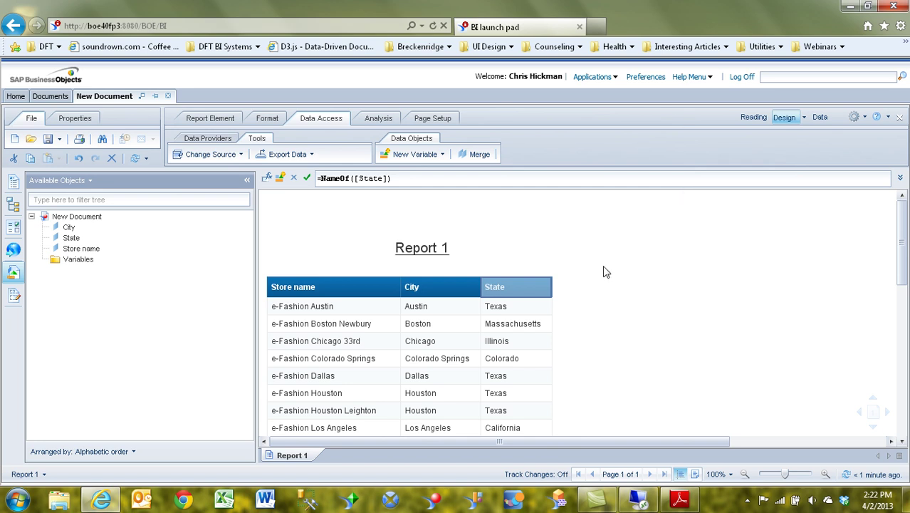
pyautogui.click(631, 300)
pyautogui.scroll(-1, 631, 300)
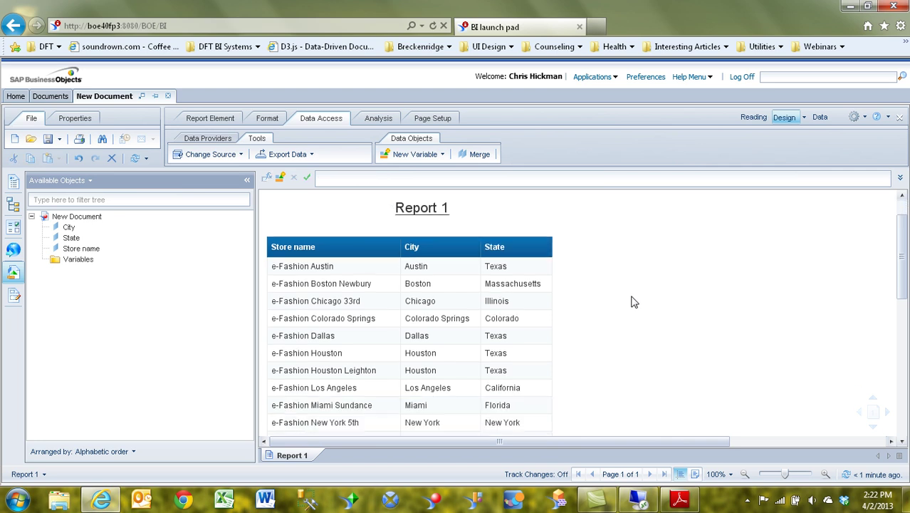
pyautogui.click(315, 249)
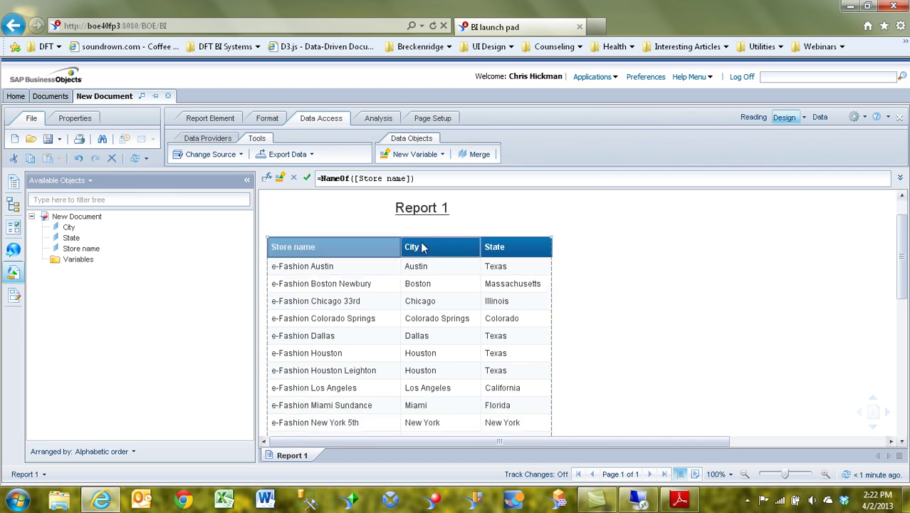
pyautogui.click(435, 250)
pyautogui.click(498, 254)
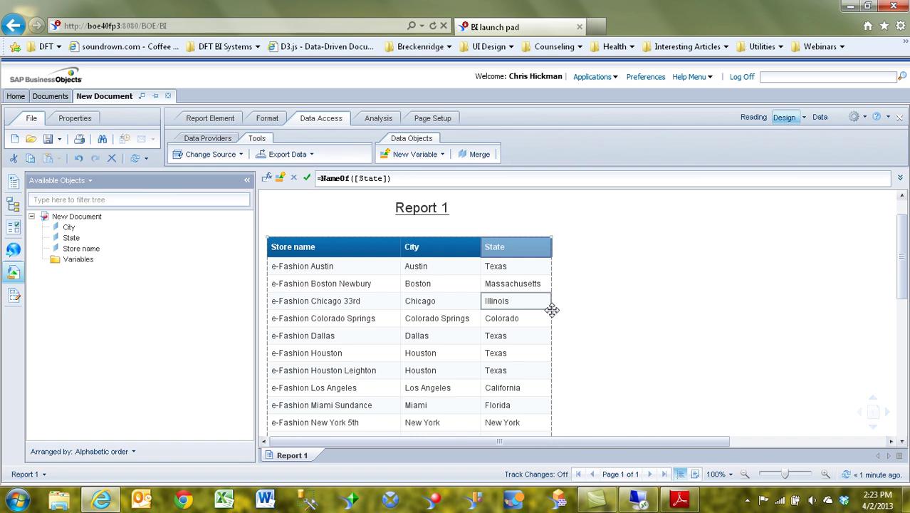
pyautogui.click(599, 279)
pyautogui.click(574, 203)
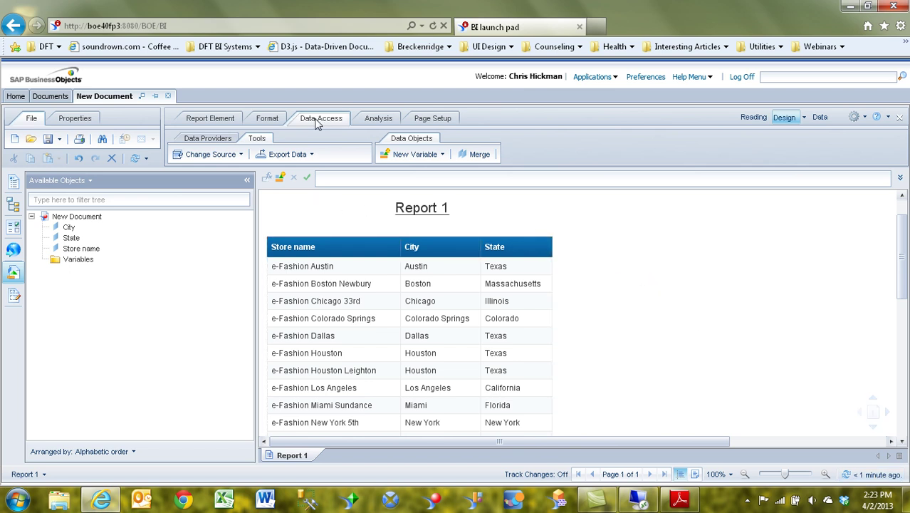
# - Export the Query 1 data to My Desktop as a CSV file, then minimize the browser
pyautogui.click(312, 154)
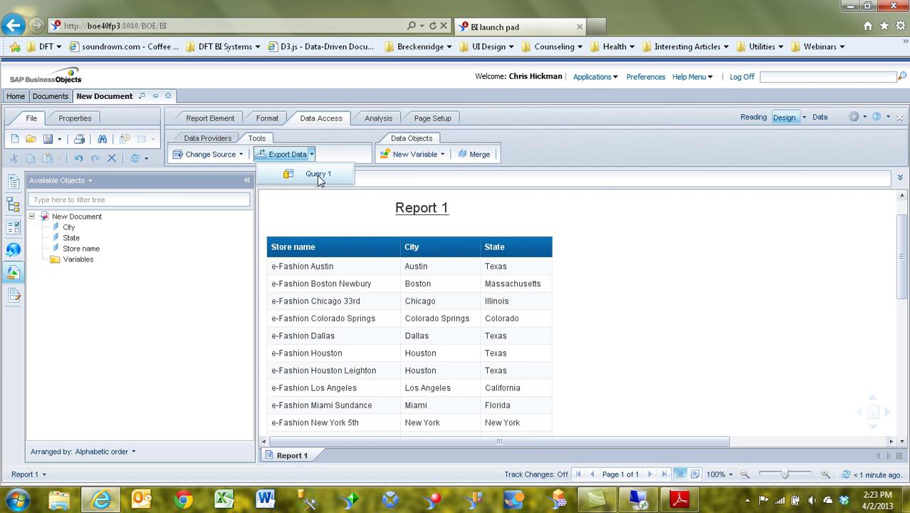
pyautogui.click(318, 175)
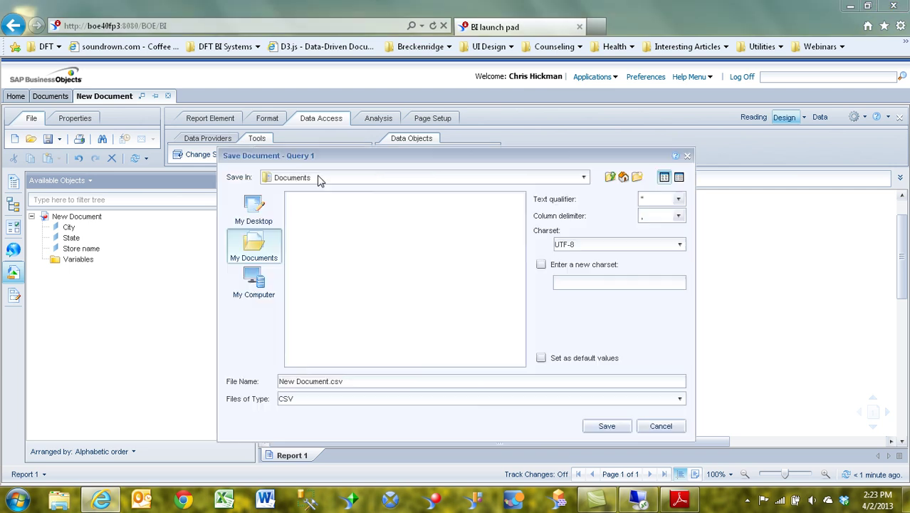
pyautogui.click(250, 214)
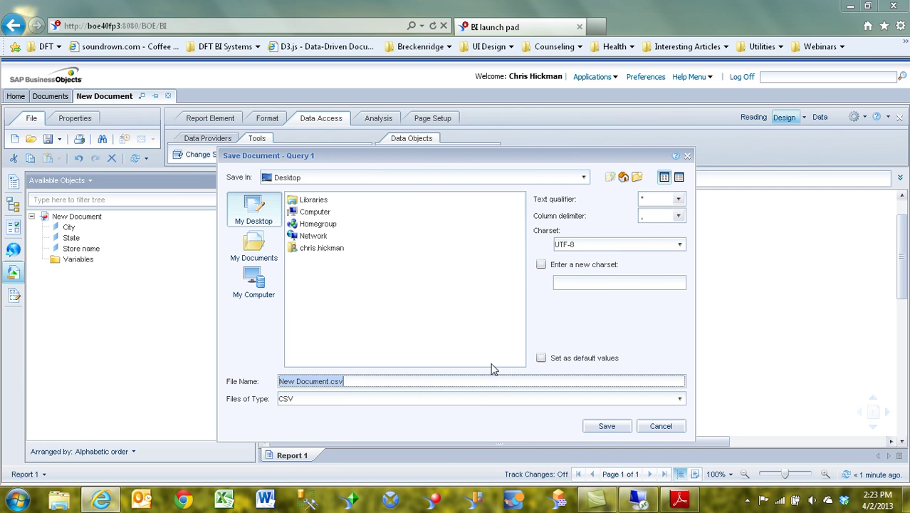
pyautogui.click(680, 400)
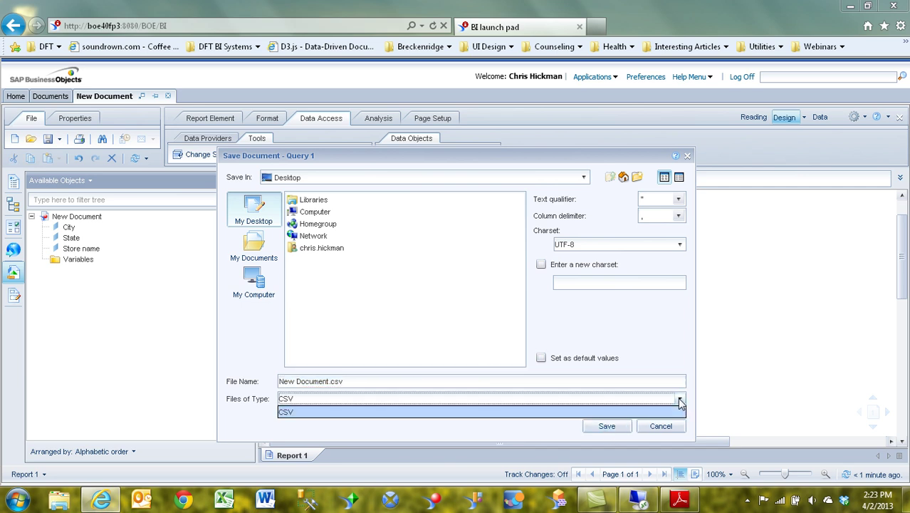
pyautogui.click(680, 400)
pyautogui.click(620, 426)
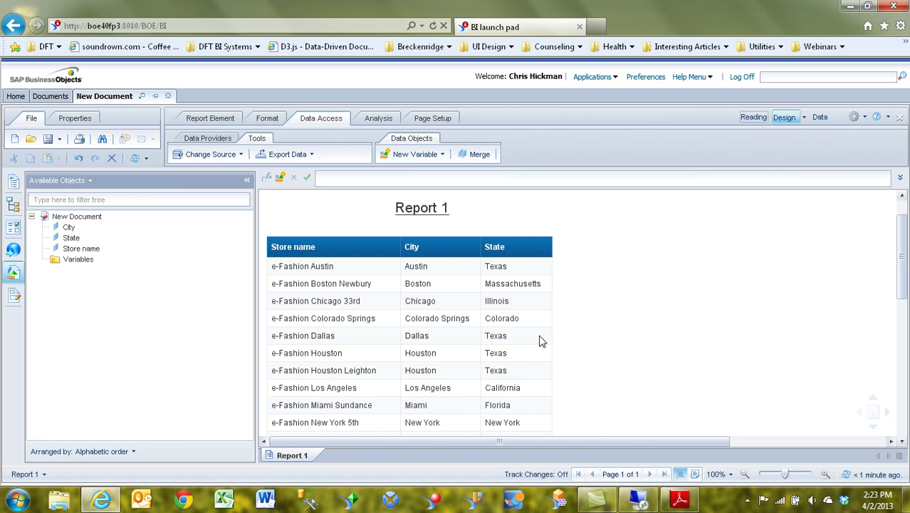
pyautogui.click(850, 6)
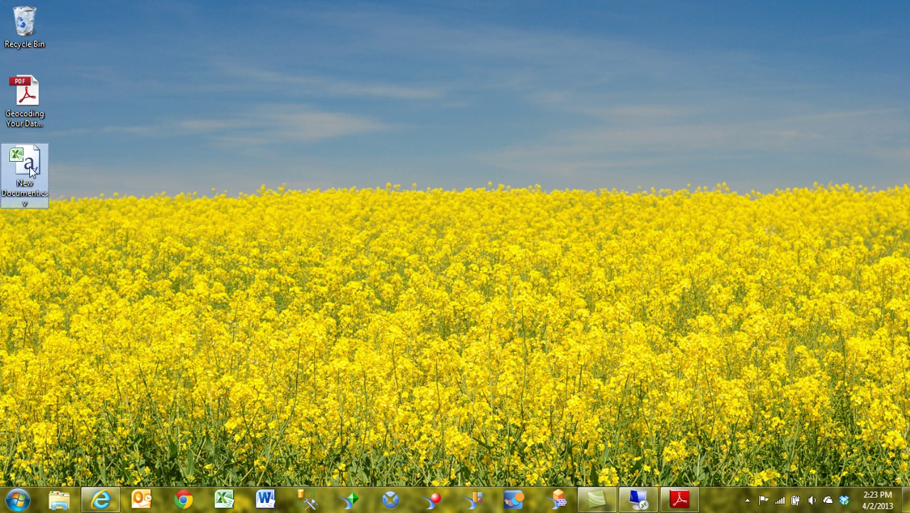
# - Open New Document.csv in Excel and autofit columns A, B and C to their contents
pyautogui.rightClick(29, 166)
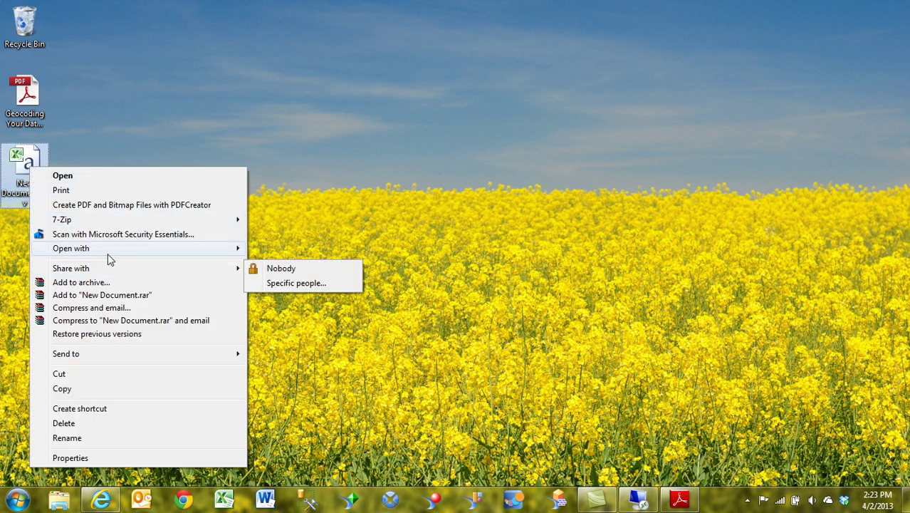
pyautogui.moveTo(178, 248)
pyautogui.click(277, 248)
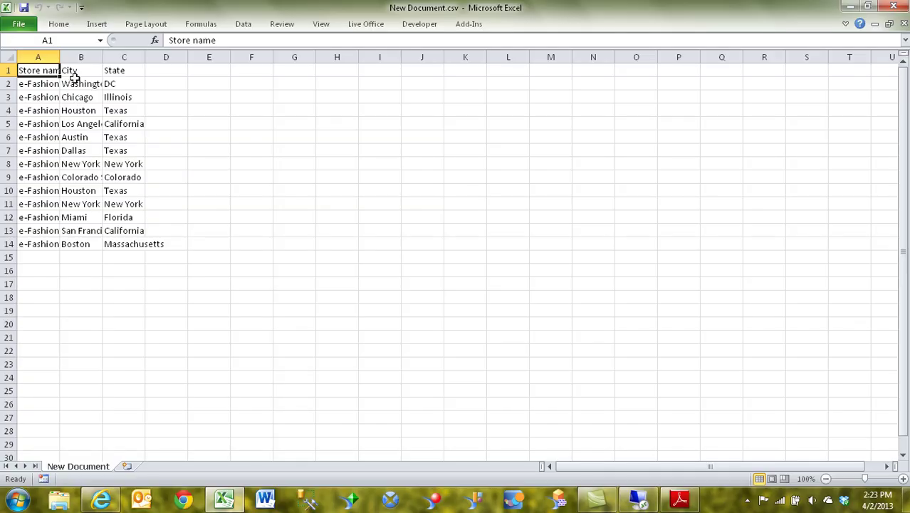
pyautogui.click(75, 84)
pyautogui.doubleClick(56, 57)
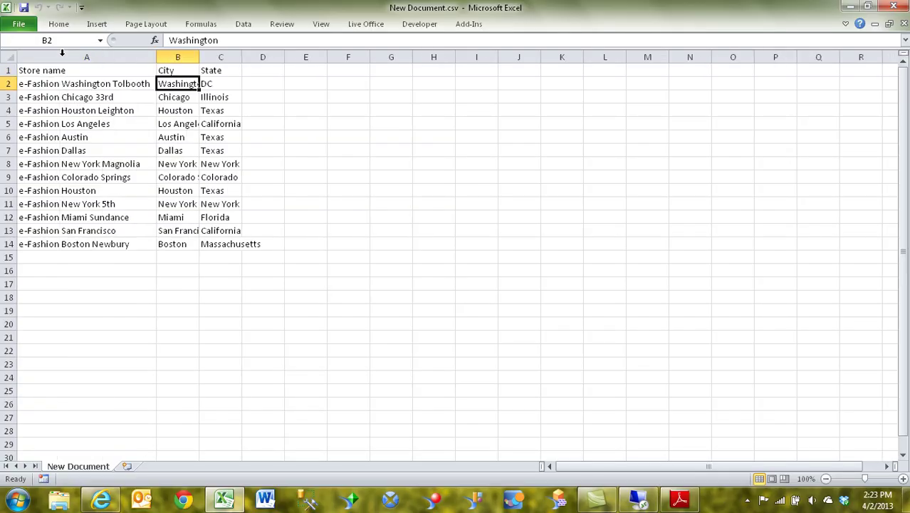
pyautogui.doubleClick(199, 57)
pyautogui.click(151, 71)
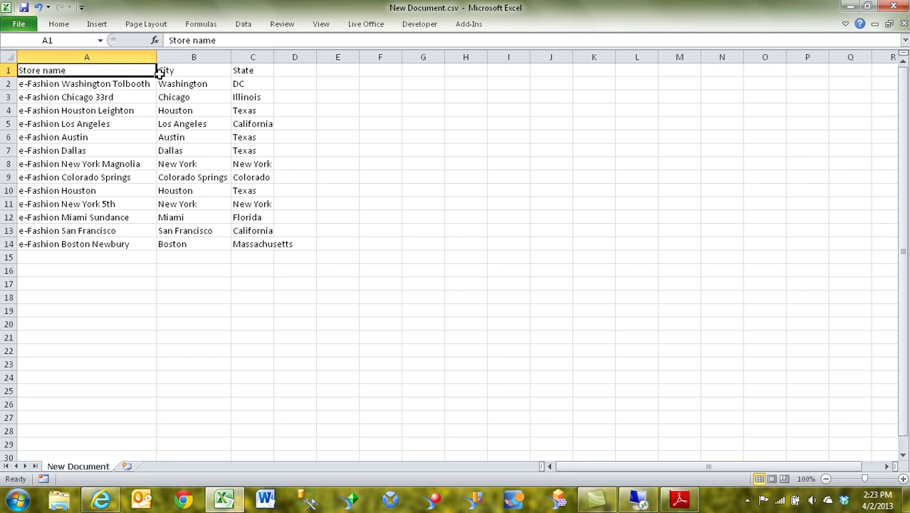
pyautogui.click(187, 71)
pyautogui.click(251, 74)
pyautogui.doubleClick(274, 56)
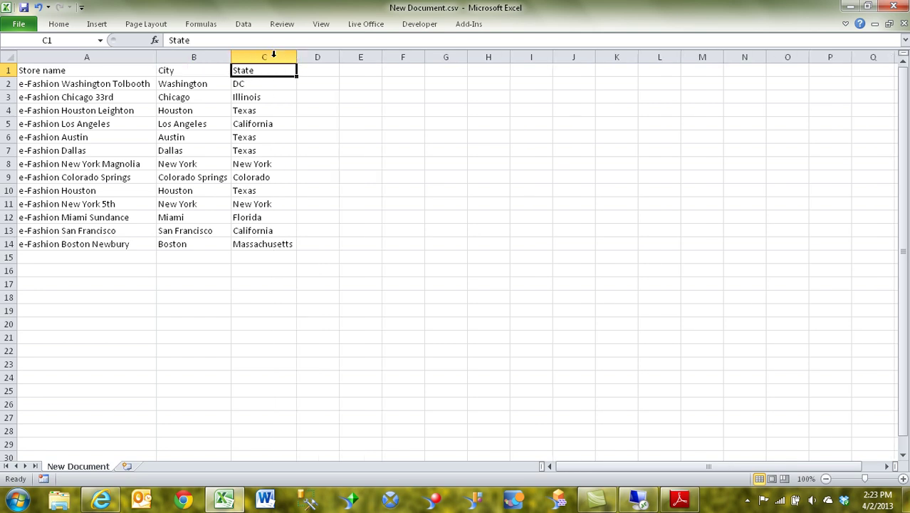
# - Save the sheet as the Excel Workbook eFashion.xlsx and close Excel
pyautogui.click(21, 26)
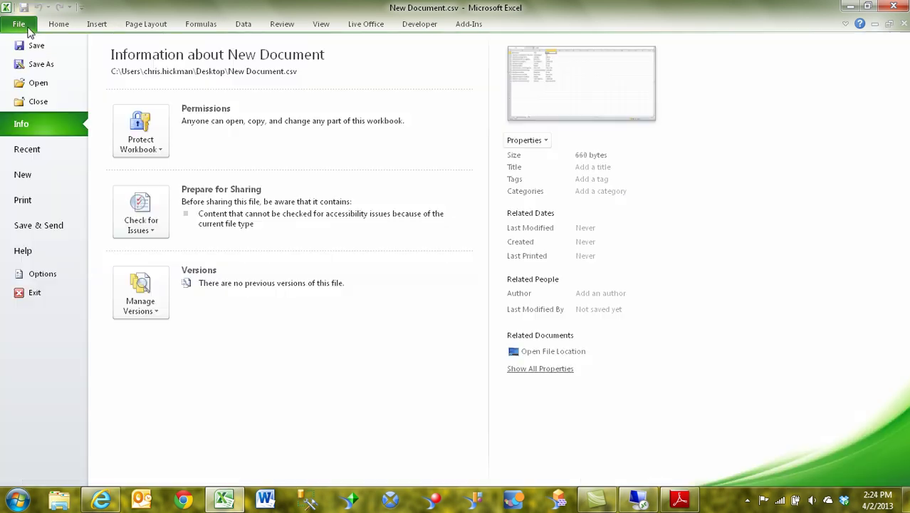
pyautogui.click(39, 64)
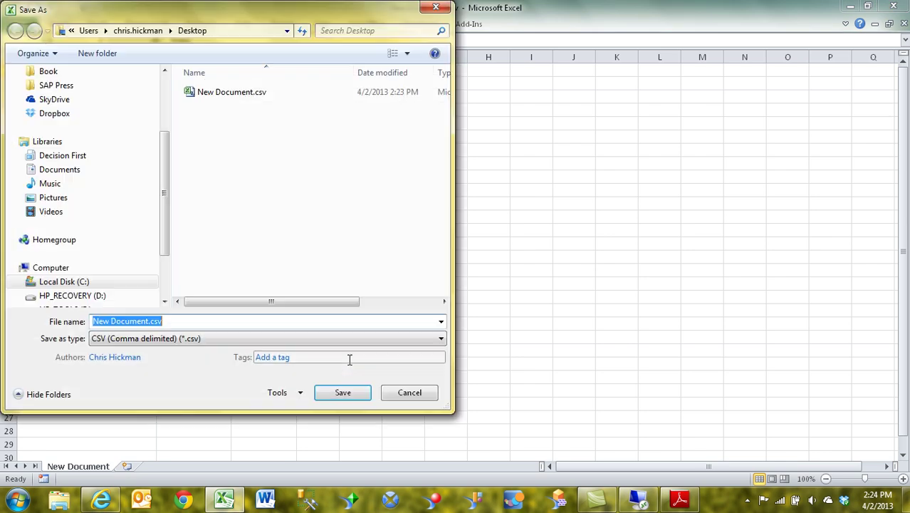
pyautogui.click(235, 340)
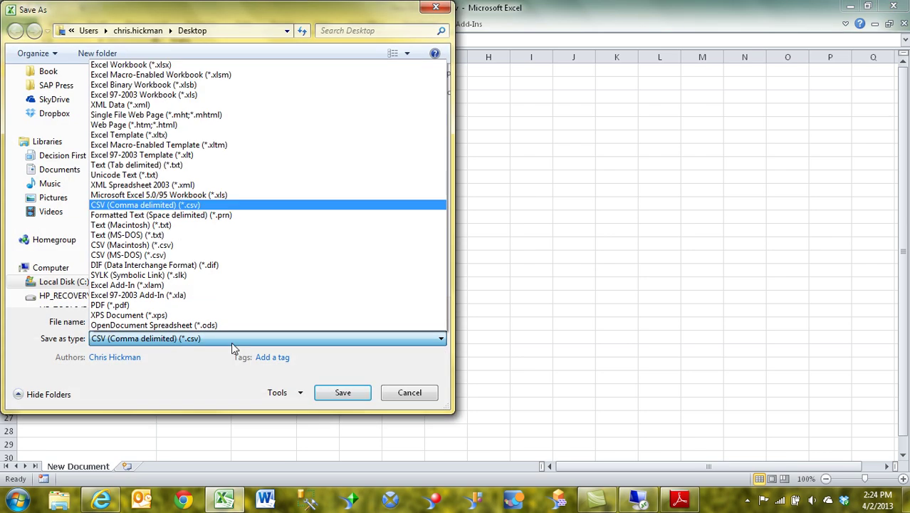
pyautogui.click(163, 65)
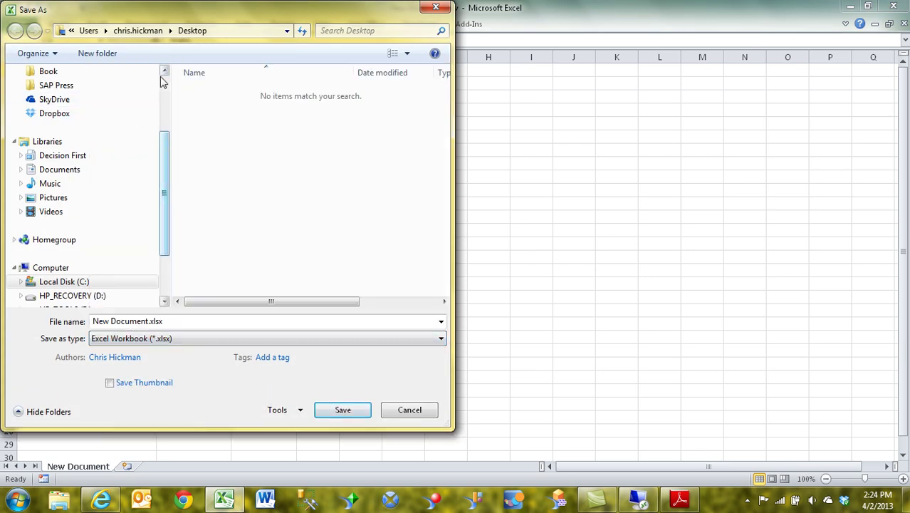
pyautogui.moveTo(165, 320); pyautogui.dragTo(91, 329)
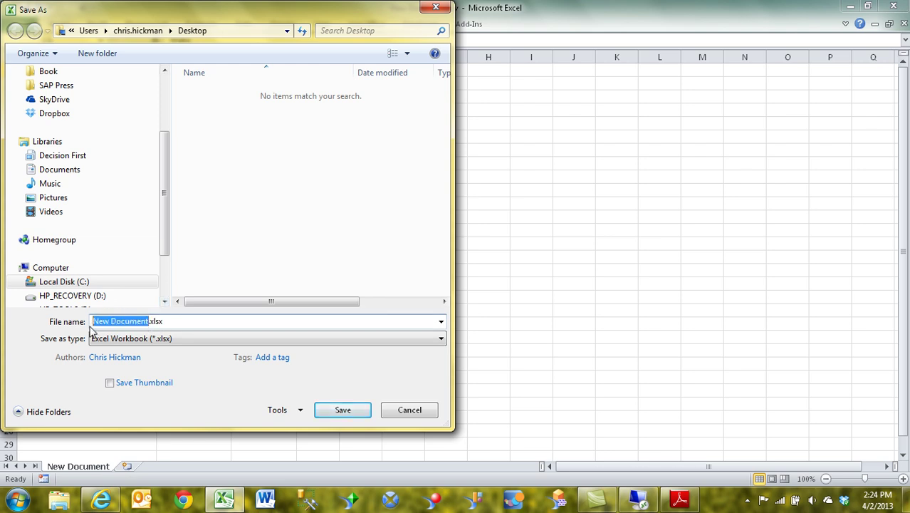
pyautogui.write('eFashion')
pyautogui.hotkey('ctrl', 'a')
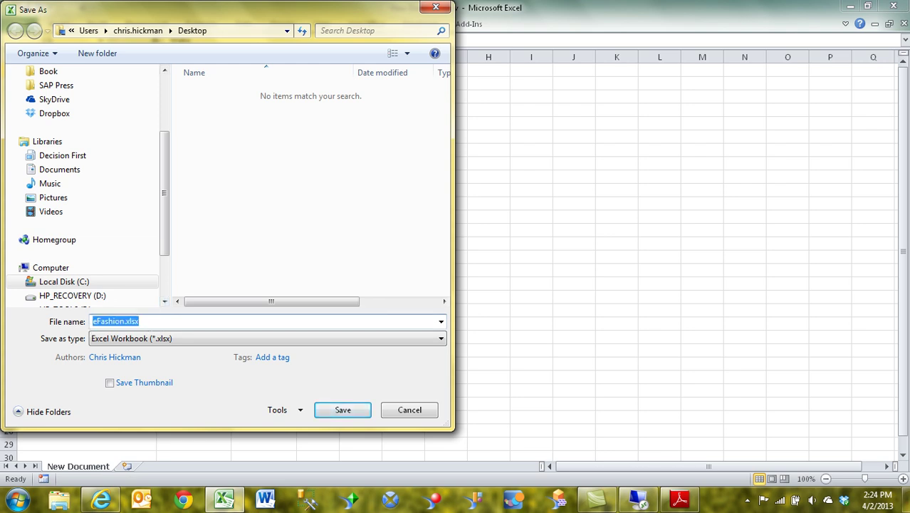
pyautogui.press('Return')
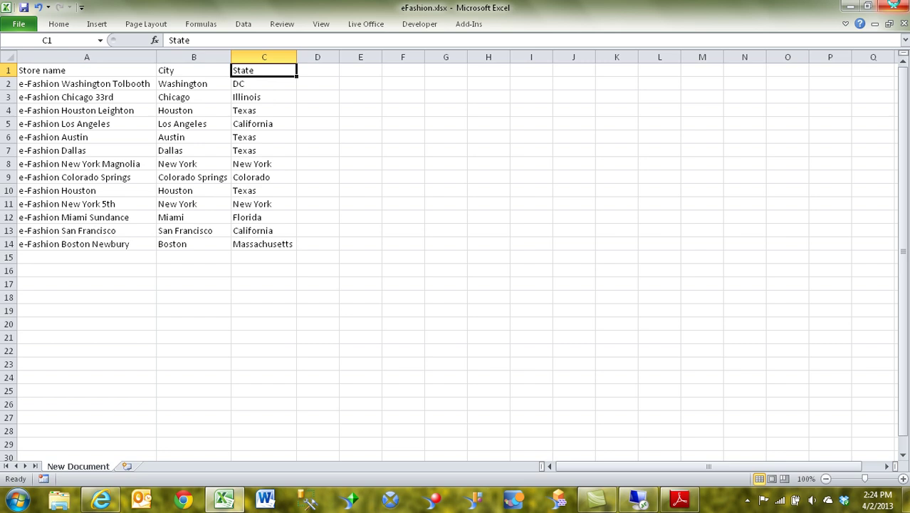
pyautogui.click(896, 5)
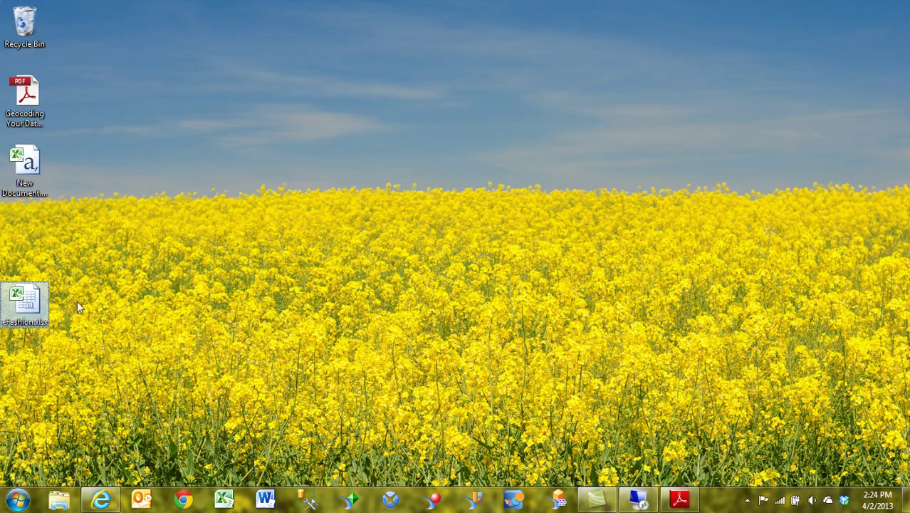
# - On the remote GIS machine, paste eFashion.xlsx into the Documents ArcGIS folder and check it is there
pyautogui.click(637, 498)
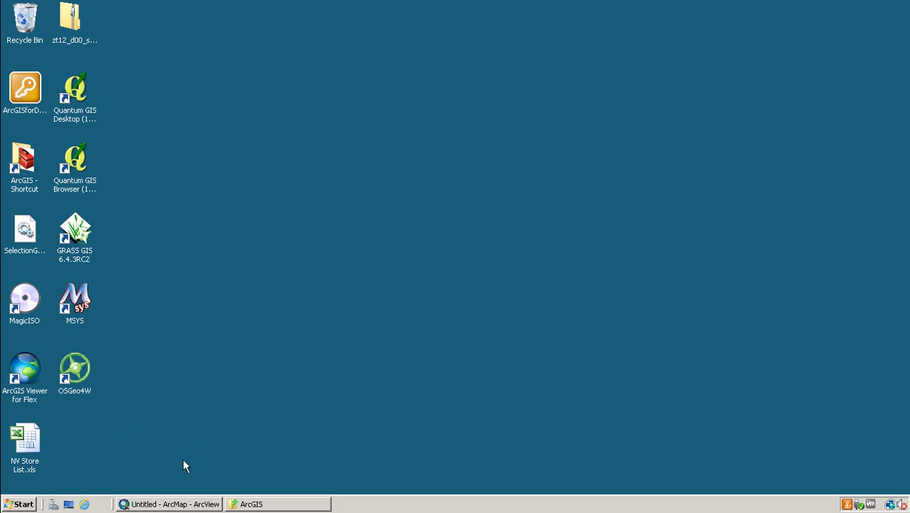
pyautogui.click(281, 505)
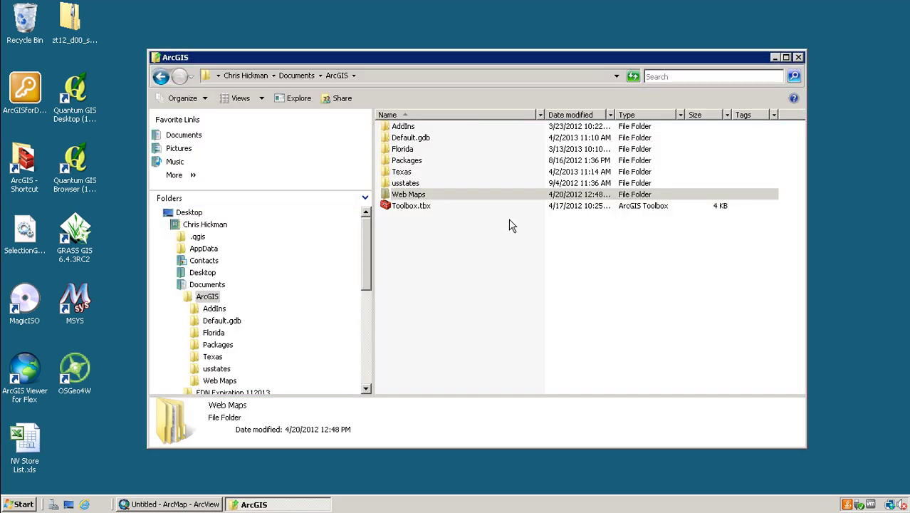
pyautogui.hotkey('ctrl', 'v')
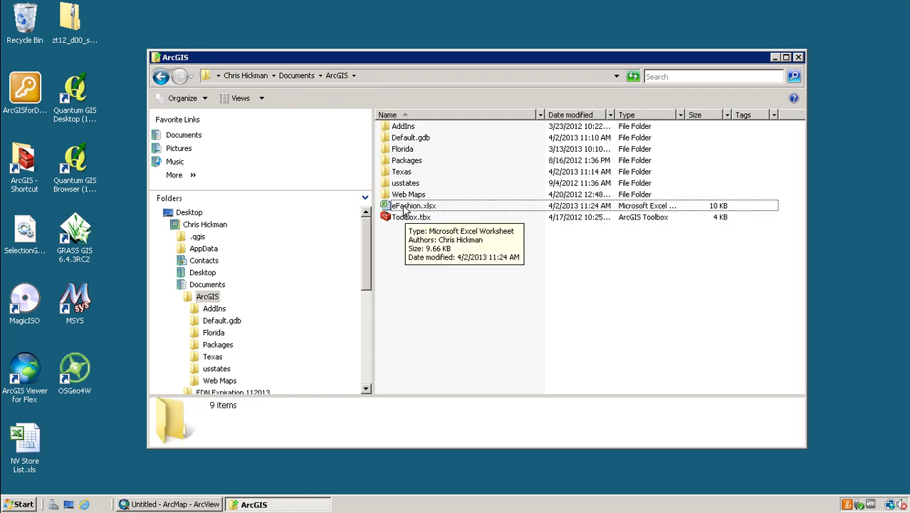
pyautogui.click(407, 207)
pyautogui.click(407, 232)
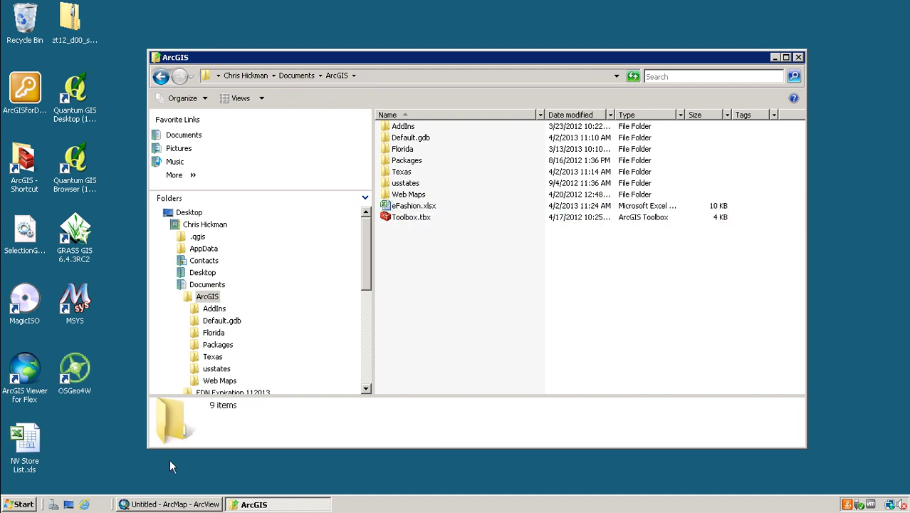
# - Bring up the ArcMap North America map, select the Streets layer, and minimize the remote session
pyautogui.click(163, 504)
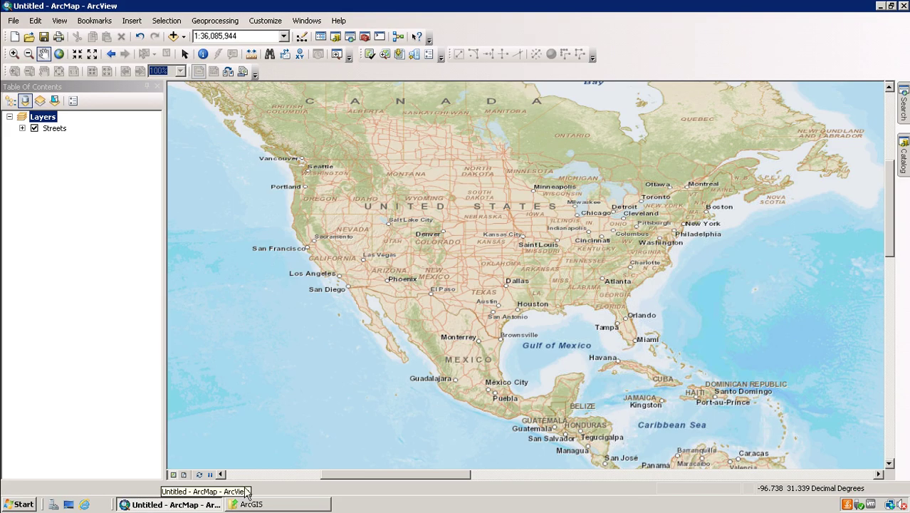
pyautogui.click(54, 130)
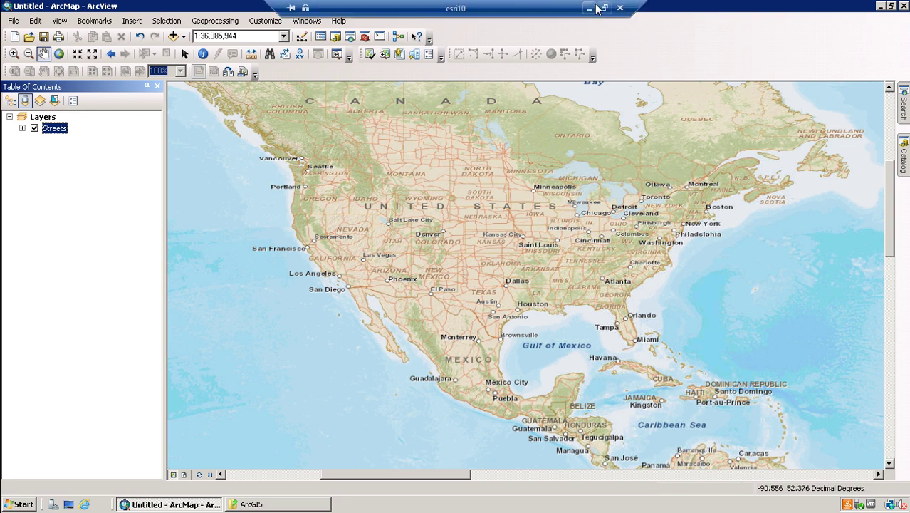
pyautogui.click(589, 8)
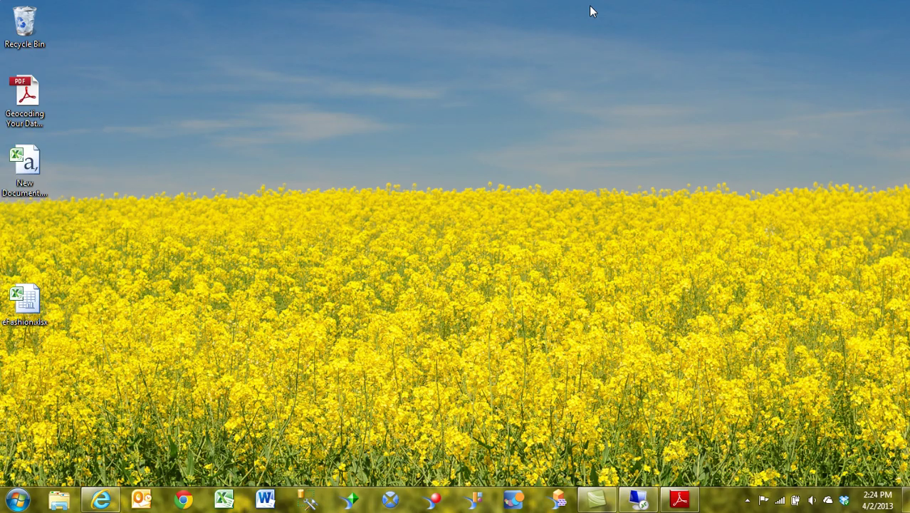
# - Restore the report, select the State column and scroll through the store rows
pyautogui.click(101, 498)
pyautogui.click(509, 267)
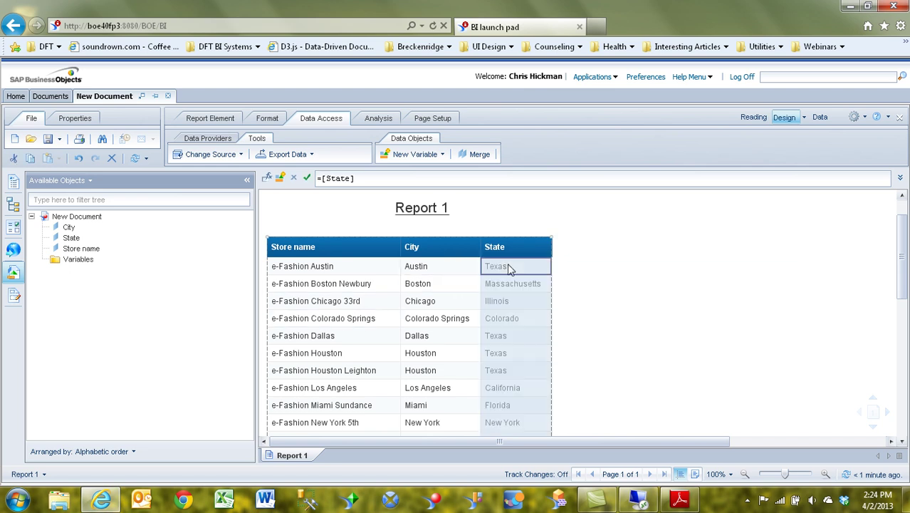
pyautogui.scroll(-1, 516, 265)
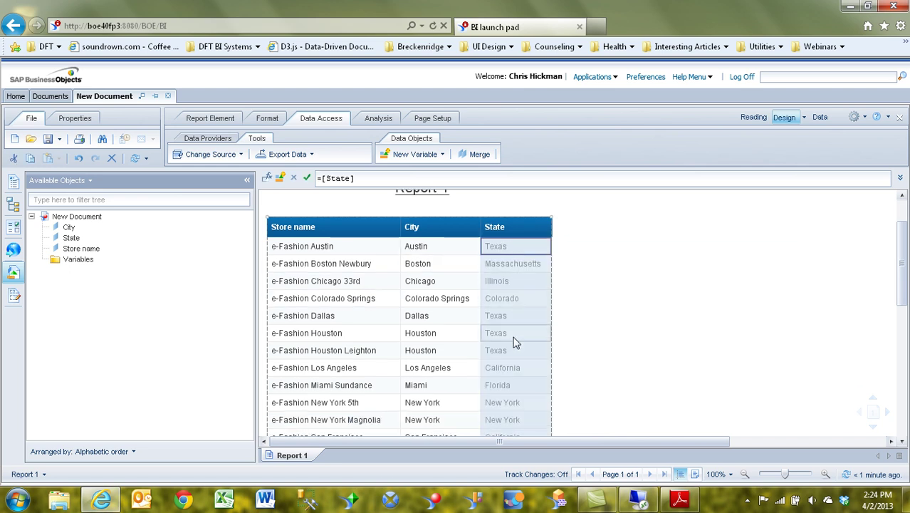
pyautogui.scroll(-1, 516, 342)
pyautogui.scroll(-2, 518, 372)
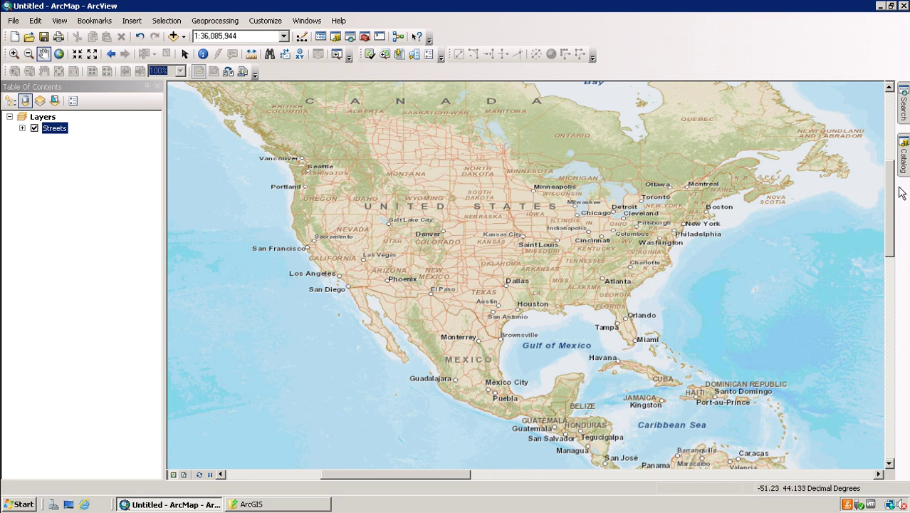
# - In the Catalog, expand Toolboxes to Geocoding Tools and launch Geocode Addresses
pyautogui.moveTo(905, 156)
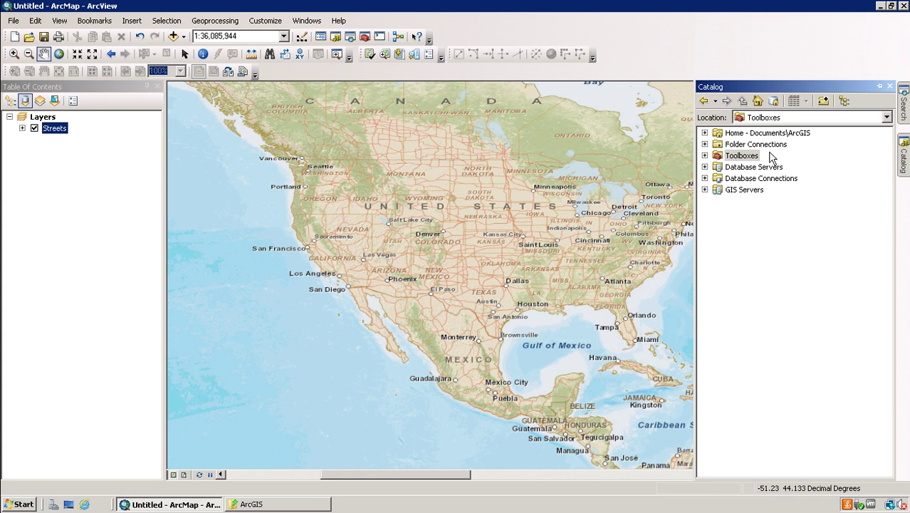
pyautogui.click(705, 156)
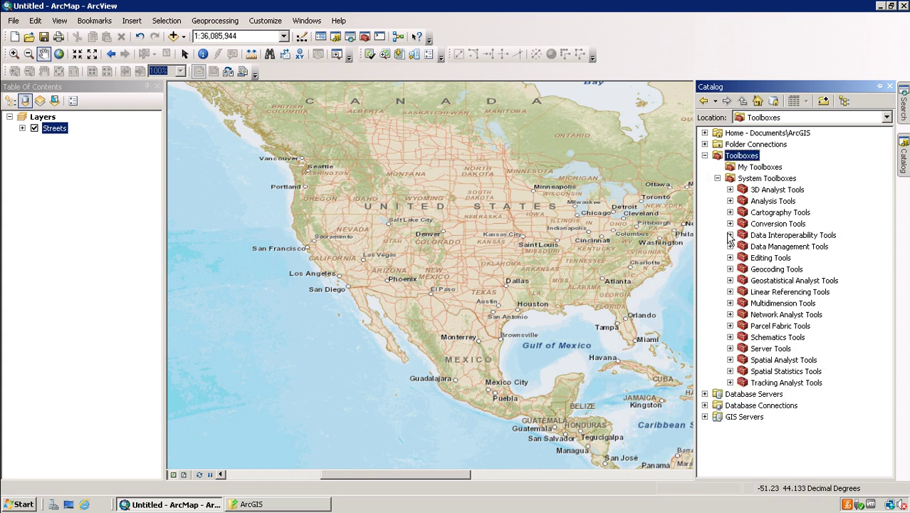
pyautogui.click(730, 269)
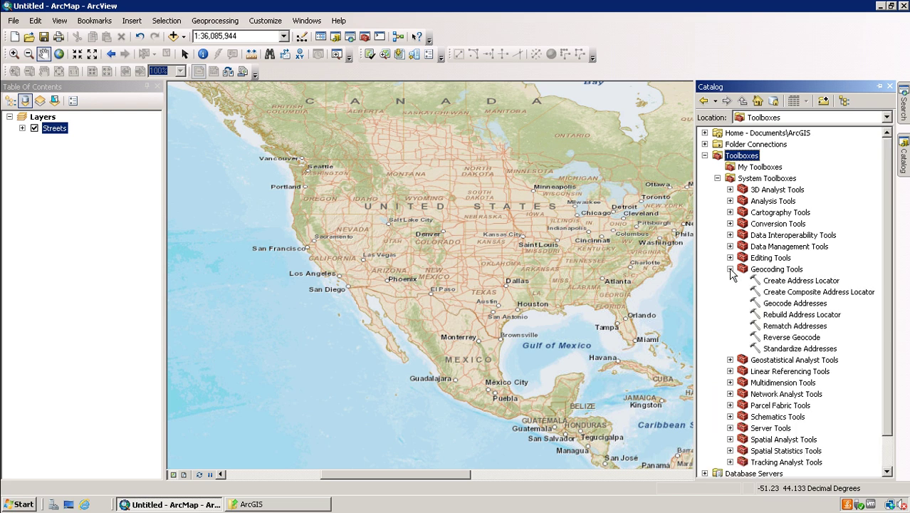
pyautogui.click(778, 305)
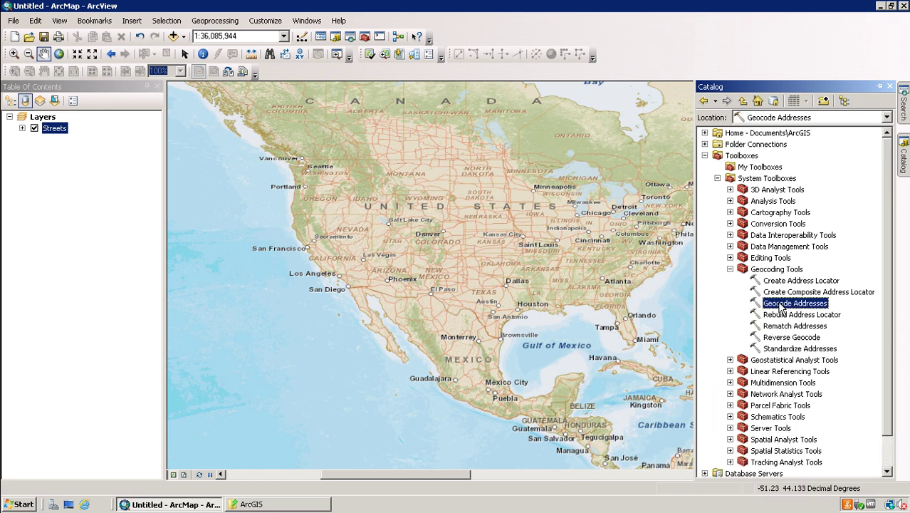
pyautogui.doubleClick(782, 304)
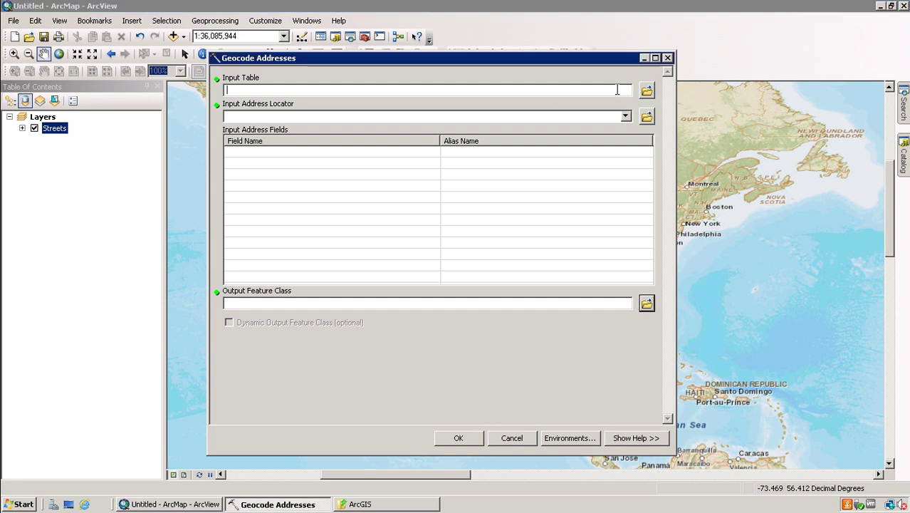
# - Browse Folder Connections to ArcGIS > eFashion.xlsx and add the 'New Document$' sheet as the input table
pyautogui.click(647, 93)
pyautogui.click(648, 91)
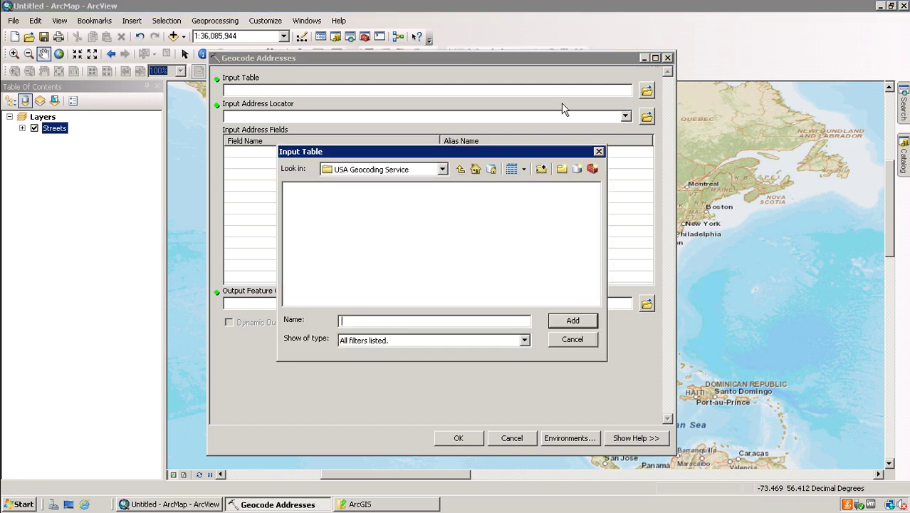
pyautogui.click(461, 171)
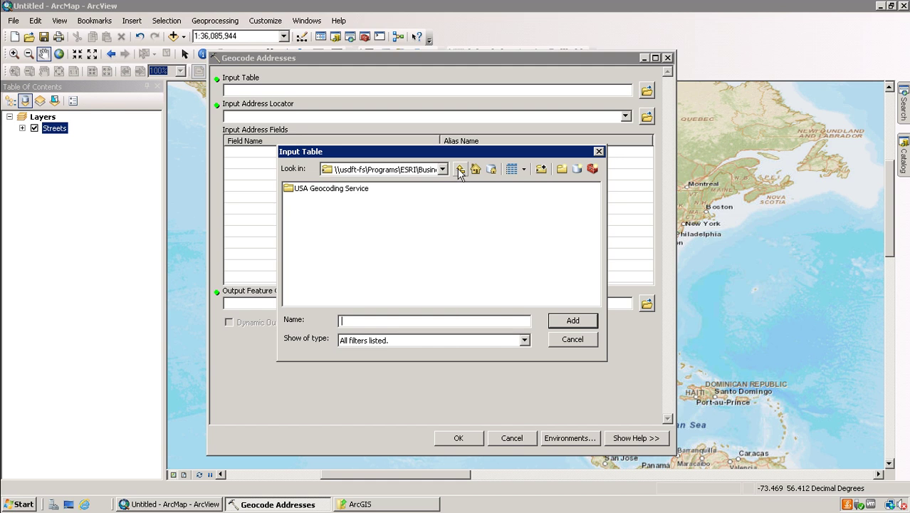
pyautogui.click(461, 171)
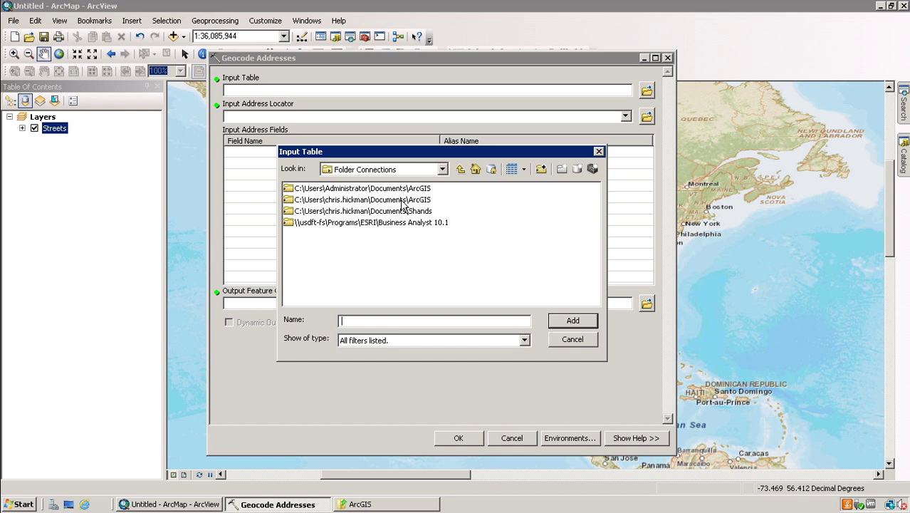
pyautogui.doubleClick(403, 201)
pyautogui.click(319, 270)
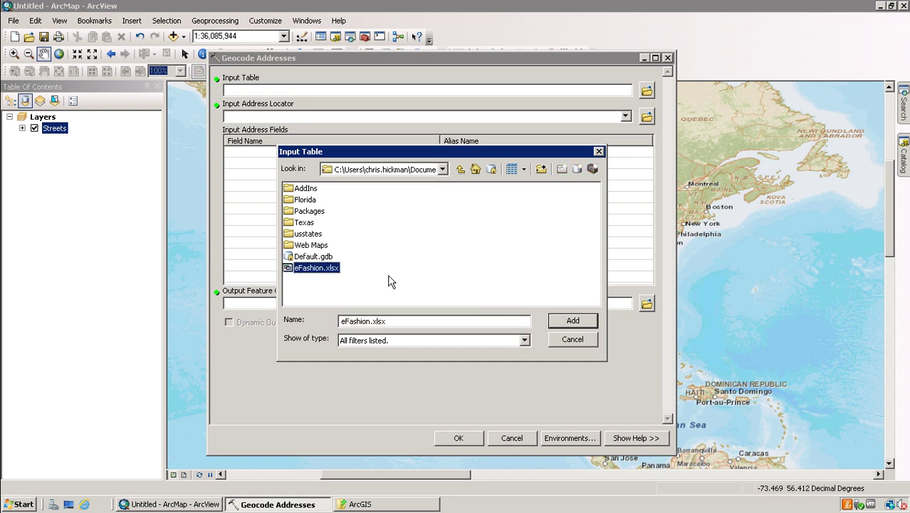
pyautogui.click(572, 321)
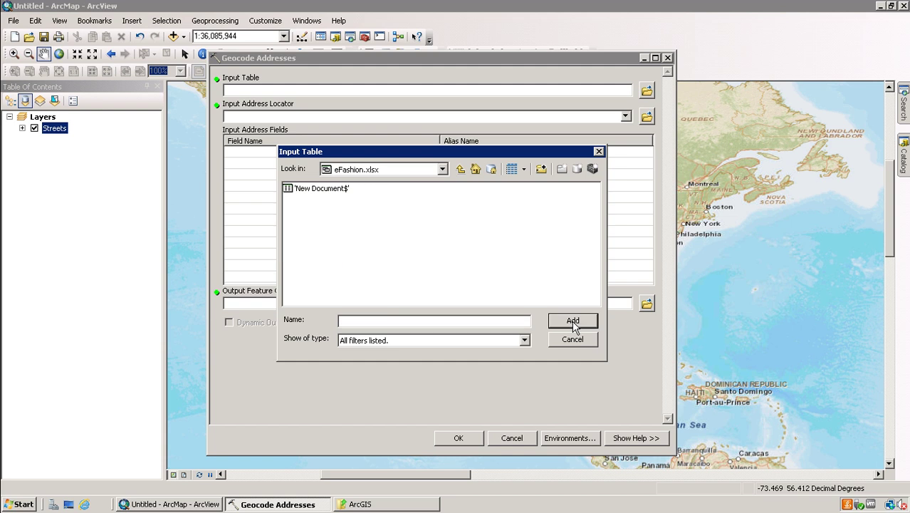
pyautogui.click(333, 191)
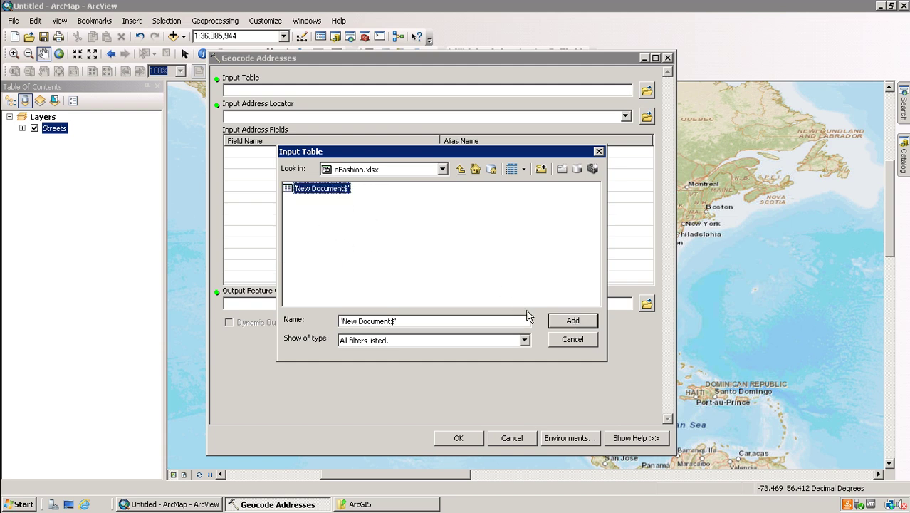
pyautogui.click(573, 321)
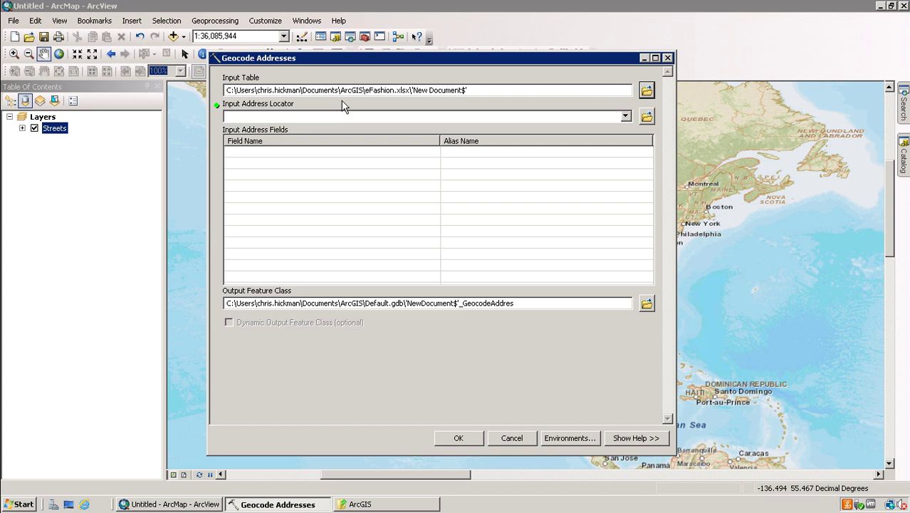
# - Browse the \\usdft-fs server to USA Geocoding Service and add CityState as the address locator
pyautogui.click(647, 116)
pyautogui.click(442, 170)
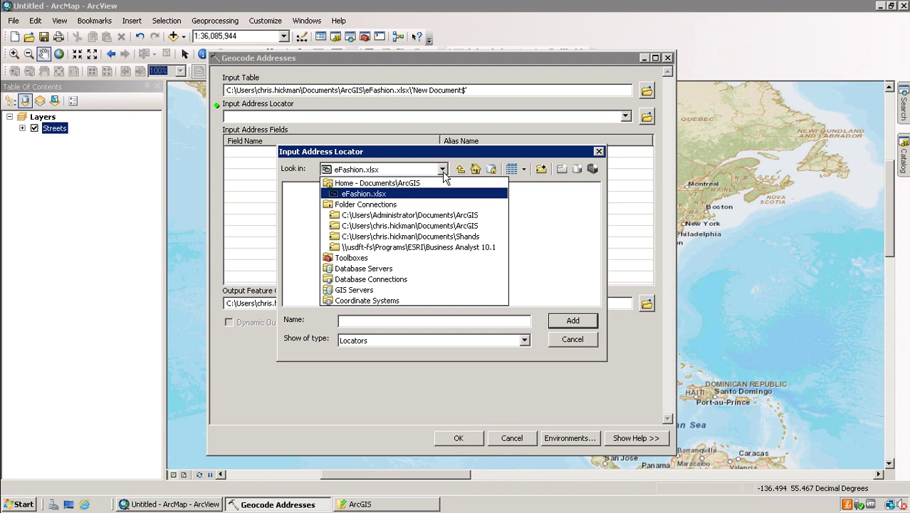
pyautogui.click(403, 247)
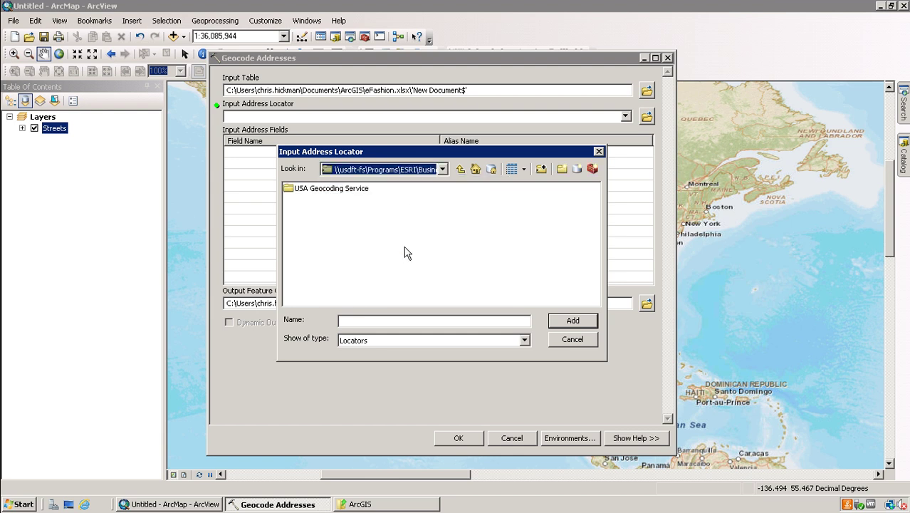
pyautogui.doubleClick(332, 190)
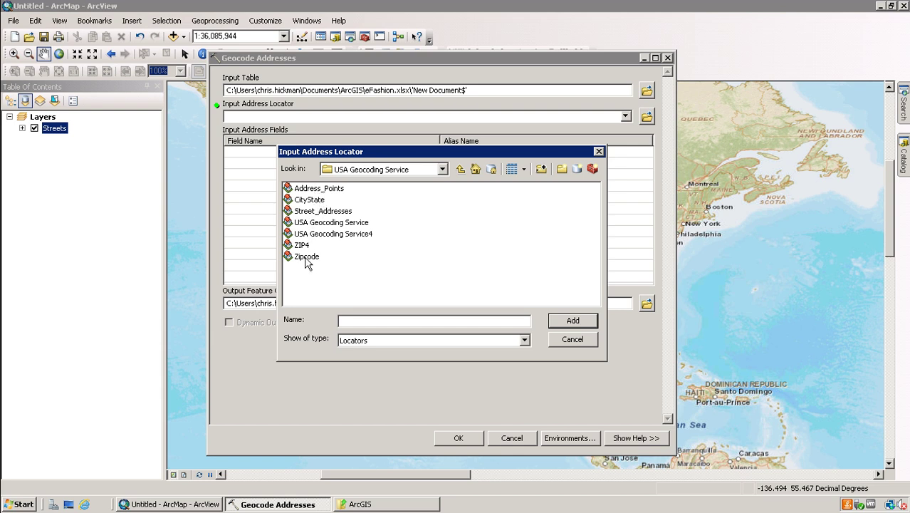
pyautogui.click(306, 201)
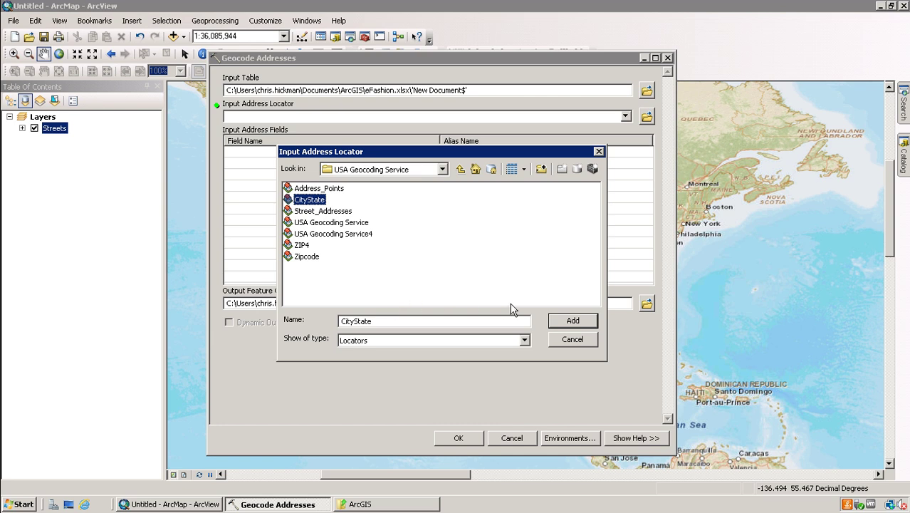
pyautogui.click(573, 321)
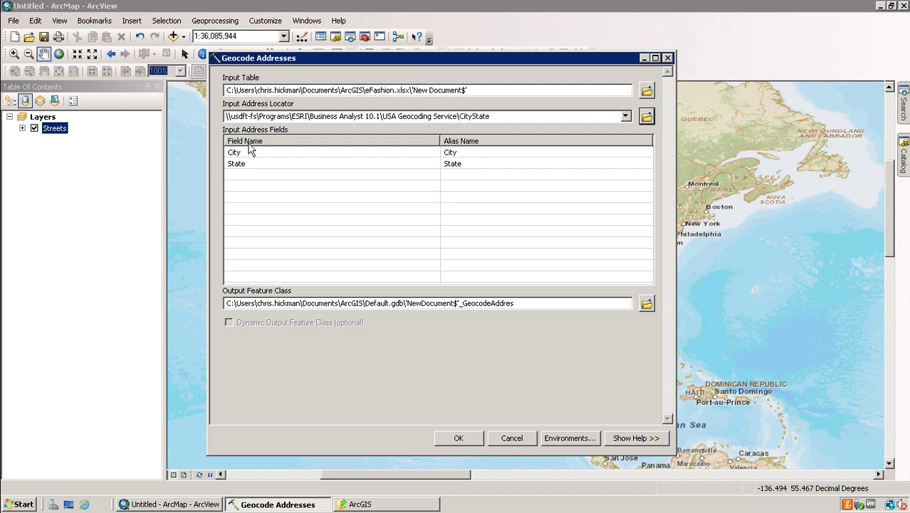
# - Map the City address field to the City column and select Default.gdb in the output path
pyautogui.click(482, 154)
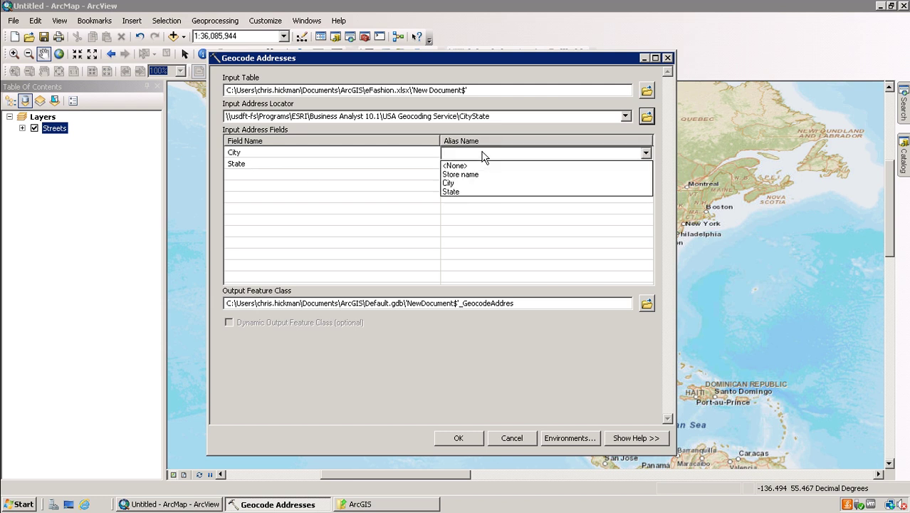
pyautogui.click(456, 184)
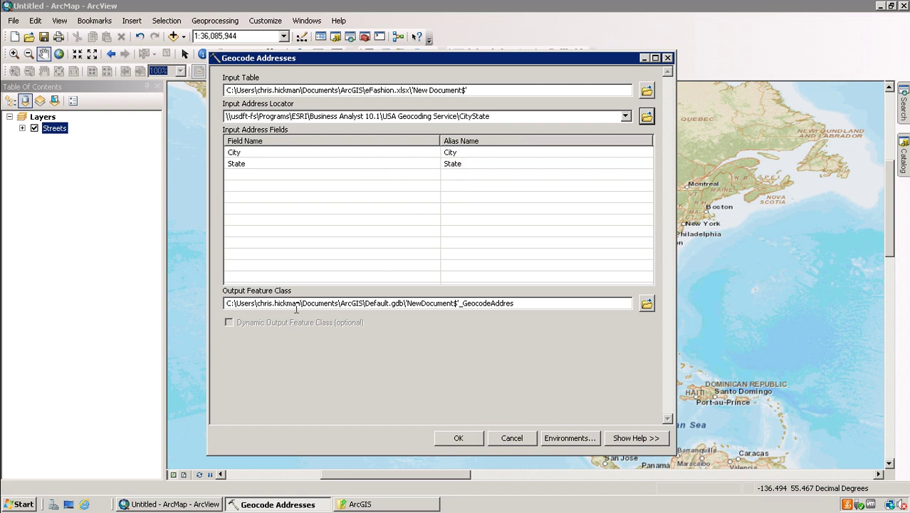
pyautogui.click(258, 305)
pyautogui.moveTo(366, 303); pyautogui.dragTo(403, 303)
pyautogui.click(410, 301)
pyautogui.moveTo(366, 303); pyautogui.dragTo(387, 304)
# - Set the geocoding output feature class to a shapefile named eFashion.shp
pyautogui.click(646, 304)
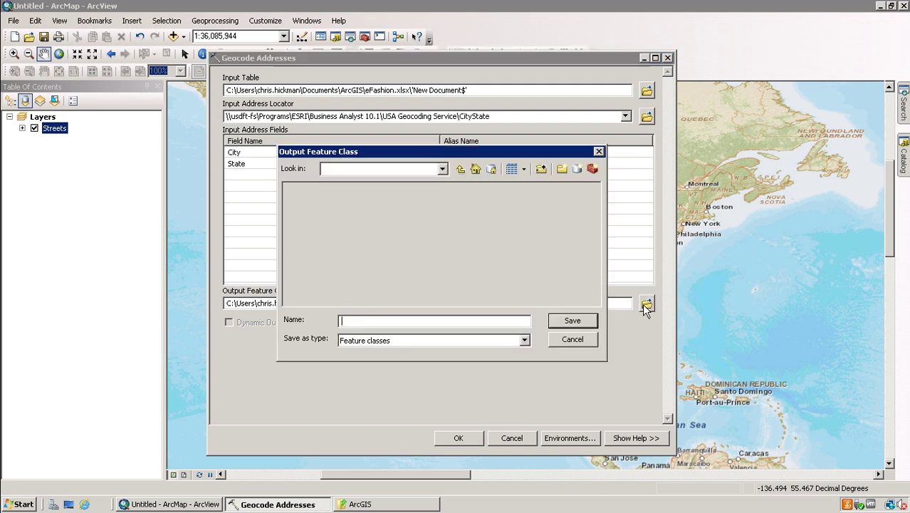
pyautogui.click(524, 341)
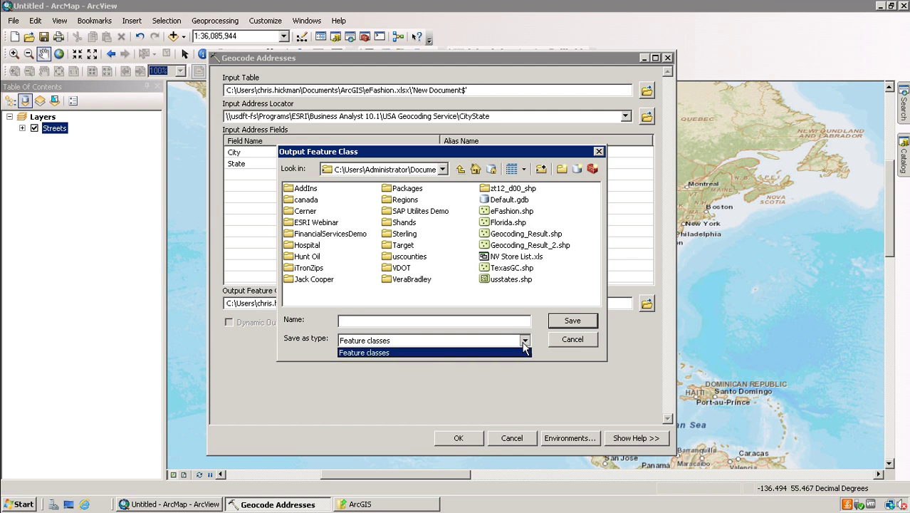
pyautogui.click(423, 344)
pyautogui.click(416, 324)
pyautogui.write('e')
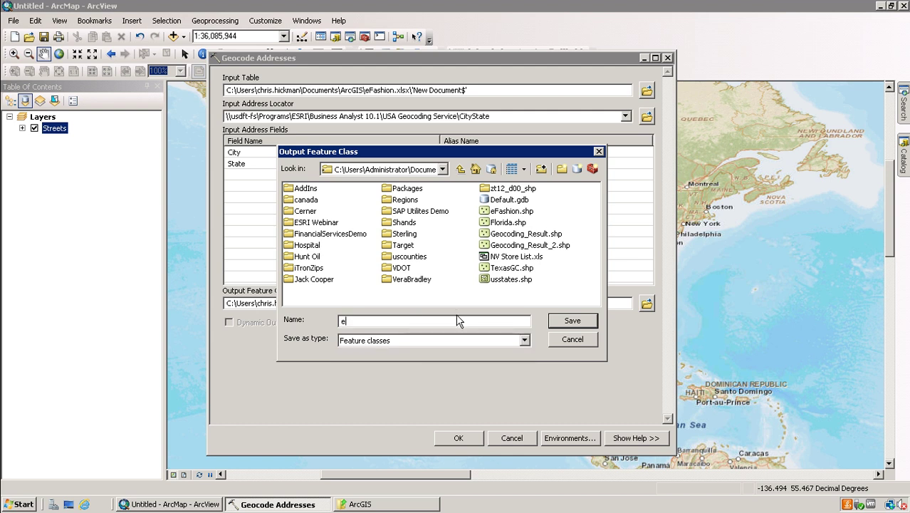
pyautogui.write('Fashion.shp')
pyautogui.press('Return')
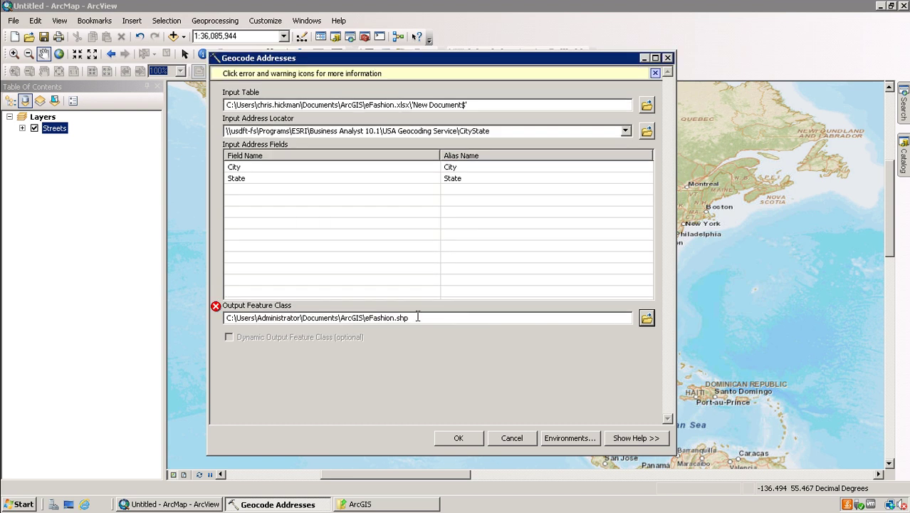
# - Rename the rejected output to eFashionData.shp and run the store geocoding
pyautogui.click(216, 307)
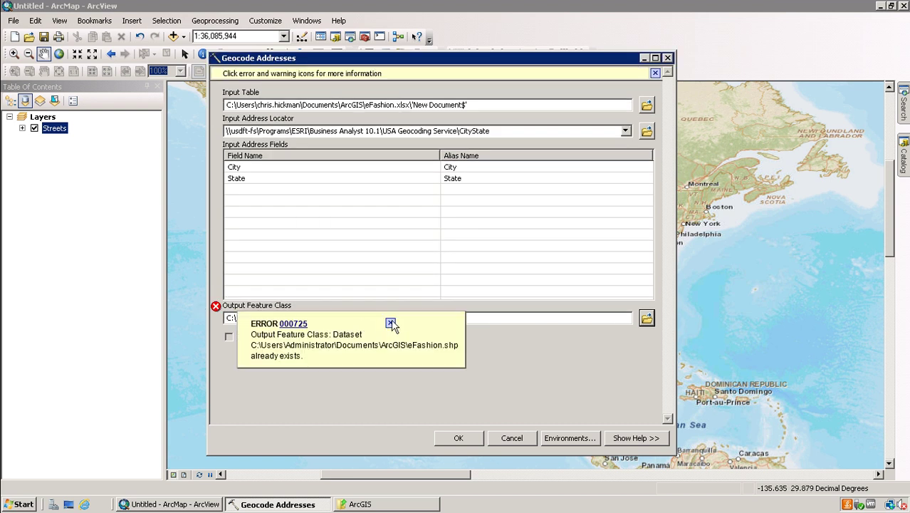
pyautogui.click(395, 303)
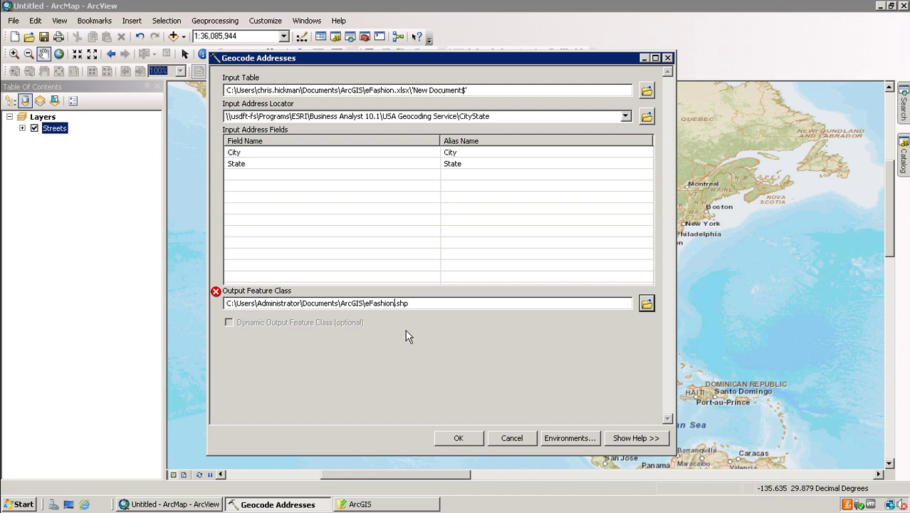
pyautogui.write('Data')
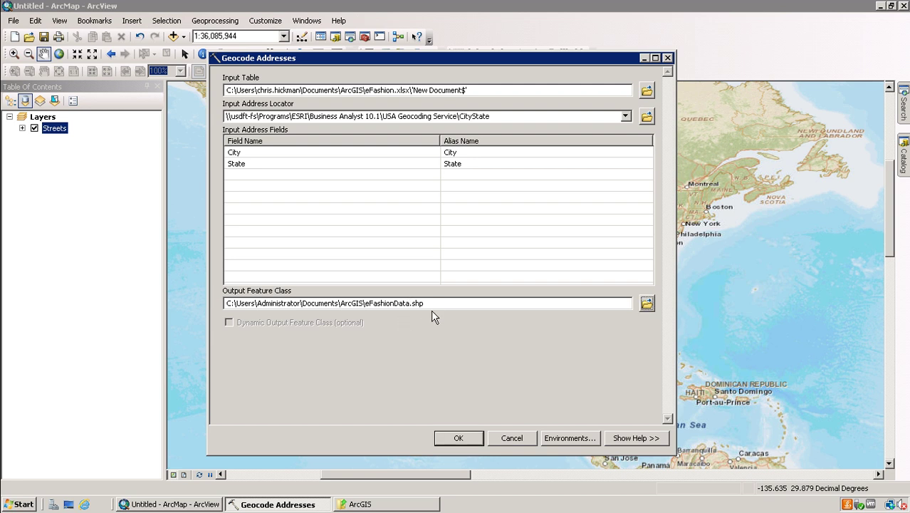
pyautogui.click(460, 437)
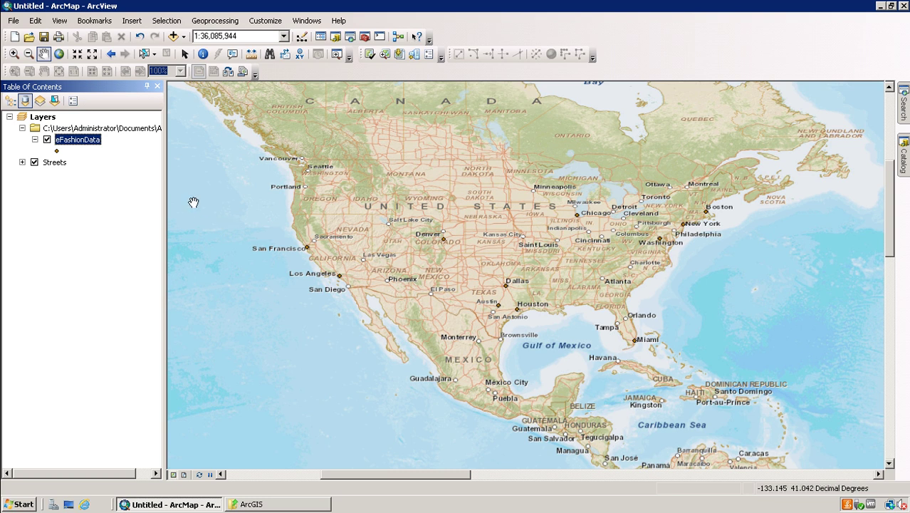
pyautogui.rightClick(82, 145)
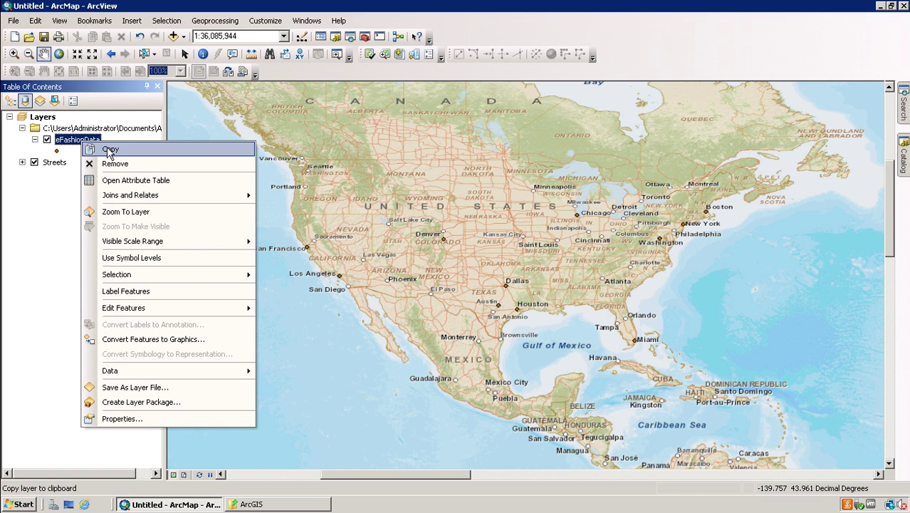
pyautogui.click(125, 183)
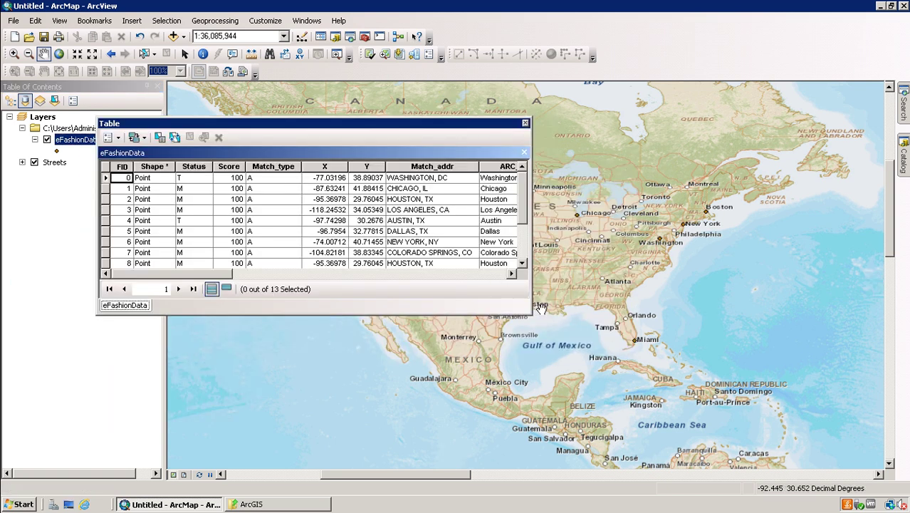
pyautogui.moveTo(499, 302); pyautogui.dragTo(689, 391)
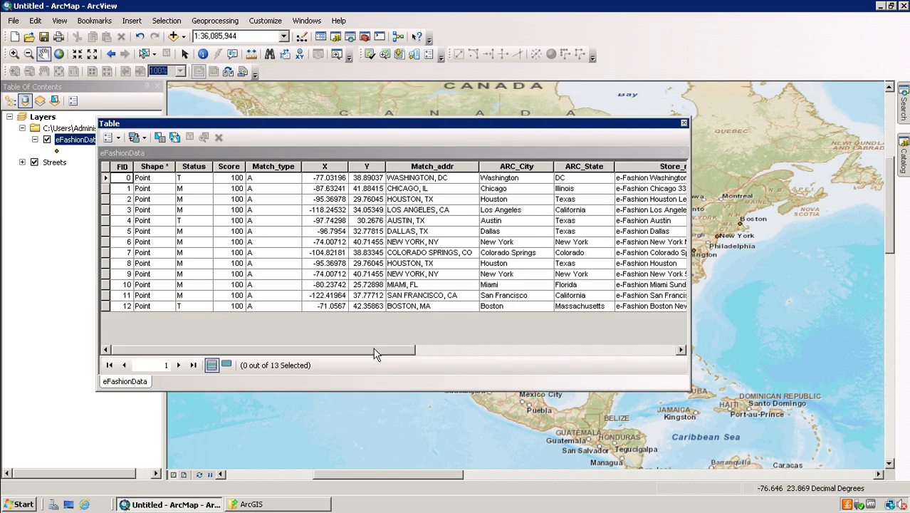
pyautogui.moveTo(376, 352); pyautogui.dragTo(667, 370)
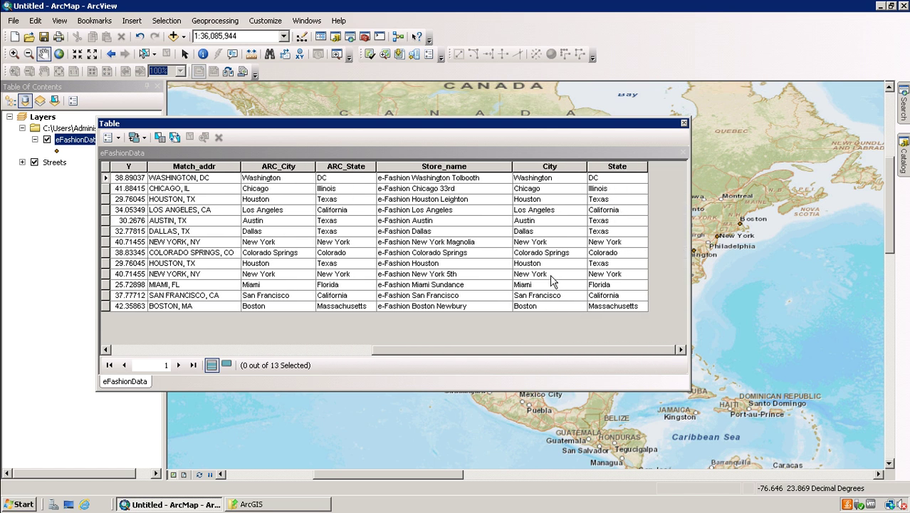
pyautogui.click(460, 178)
pyautogui.click(546, 178)
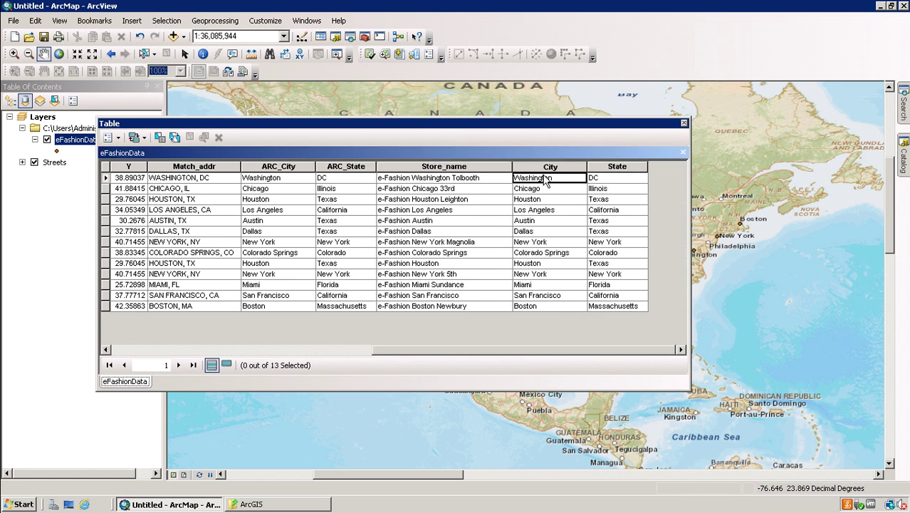
pyautogui.click(599, 182)
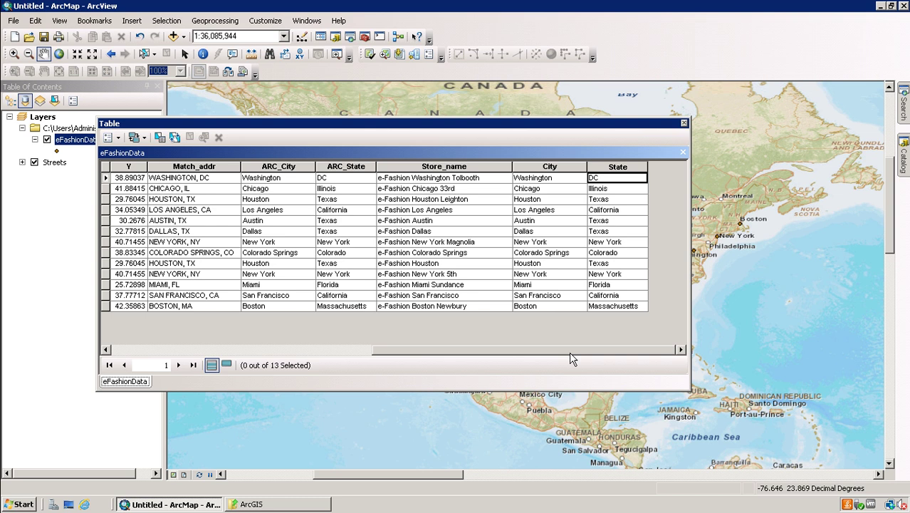
pyautogui.moveTo(549, 350); pyautogui.dragTo(278, 350)
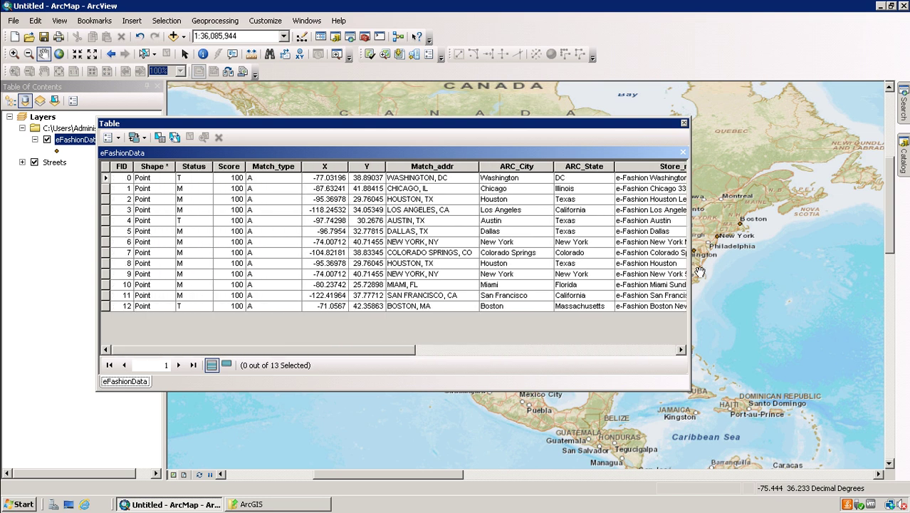
pyautogui.moveTo(689, 267); pyautogui.dragTo(823, 264)
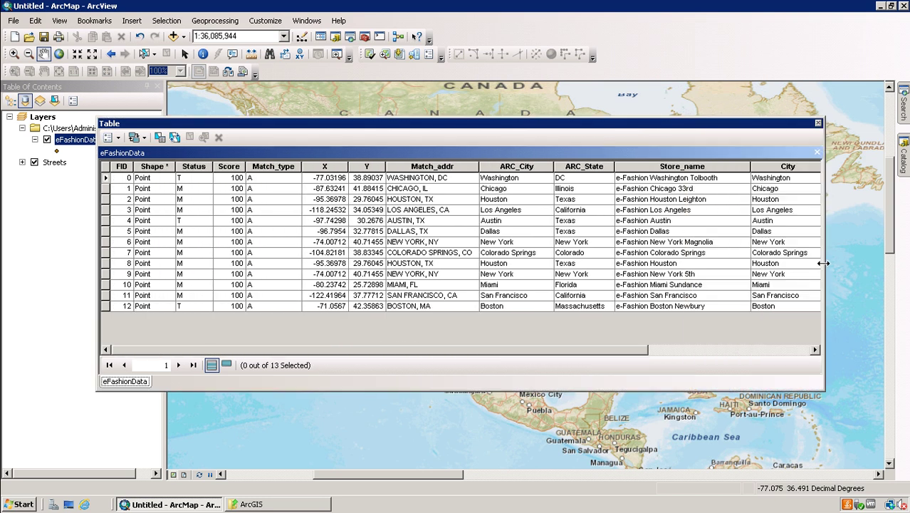
pyautogui.click(548, 178)
pyautogui.click(577, 179)
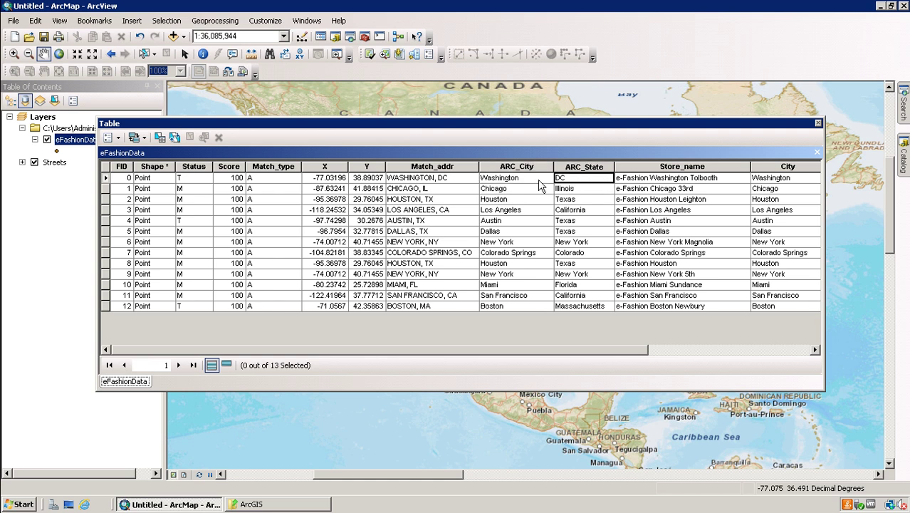
pyautogui.click(436, 179)
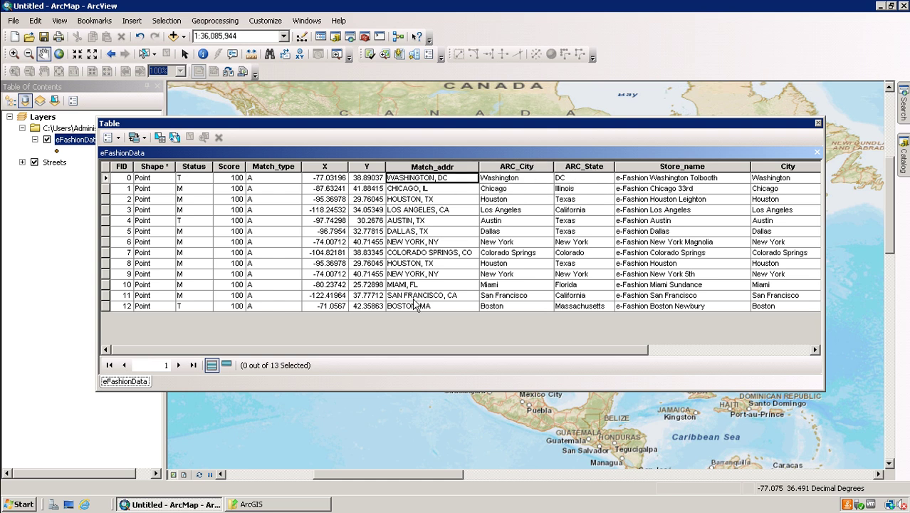
pyautogui.click(331, 179)
pyautogui.click(360, 179)
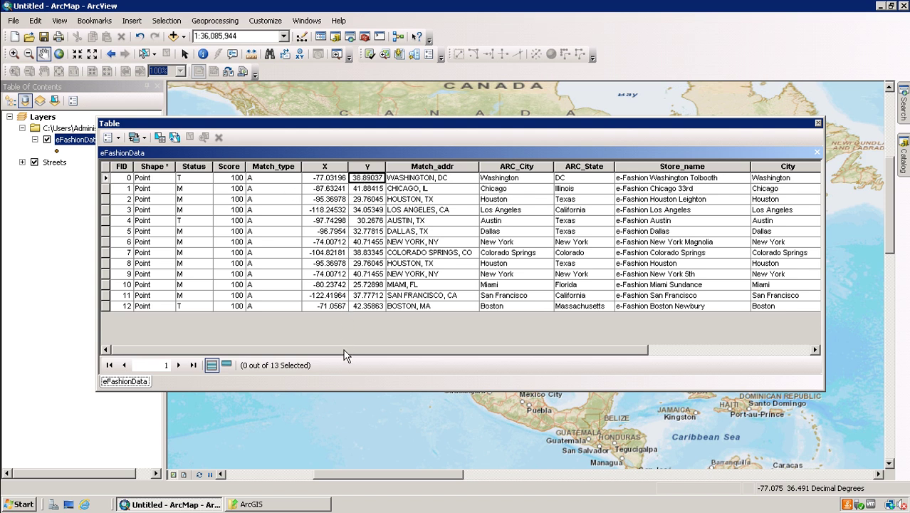
pyautogui.click(155, 179)
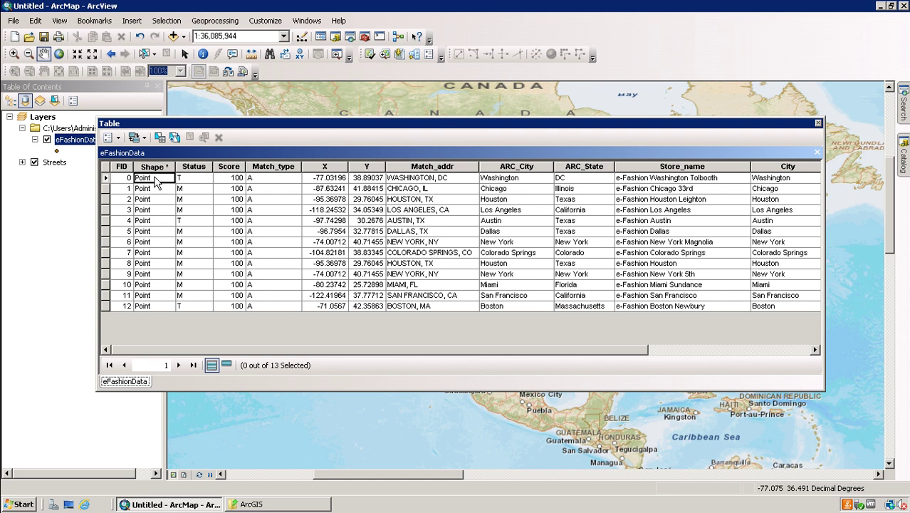
pyautogui.click(200, 178)
pyautogui.click(232, 178)
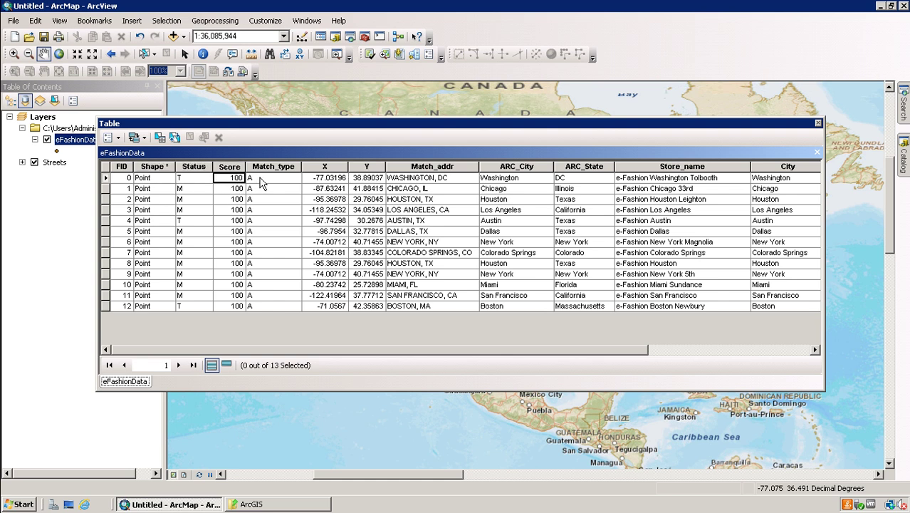
pyautogui.click(260, 178)
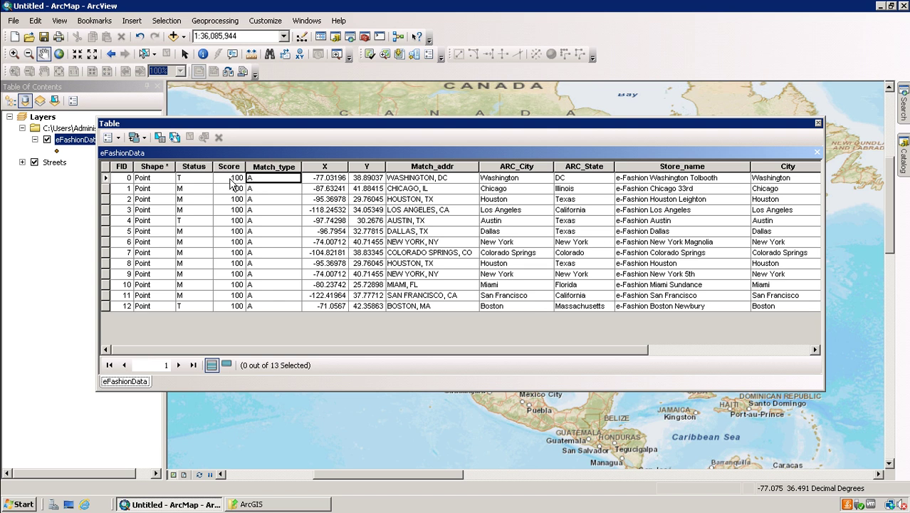
pyautogui.click(233, 179)
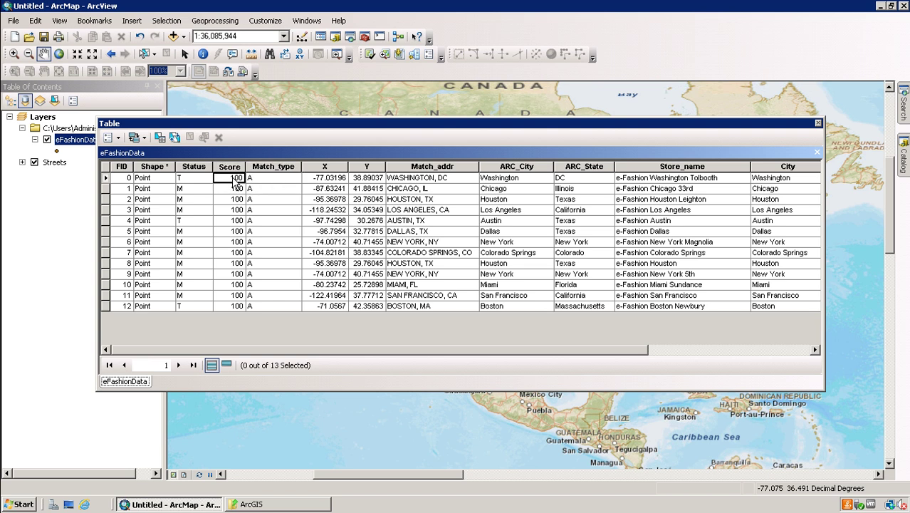
pyautogui.click(233, 187)
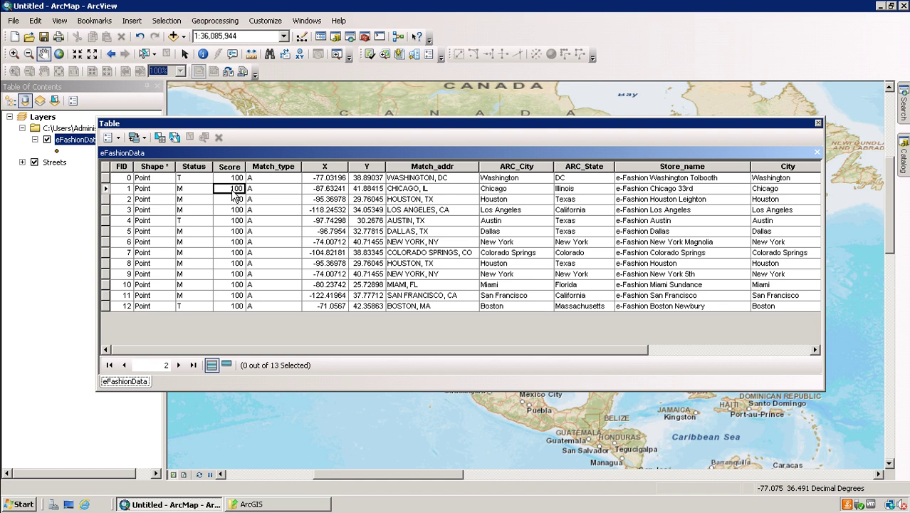
pyautogui.click(236, 178)
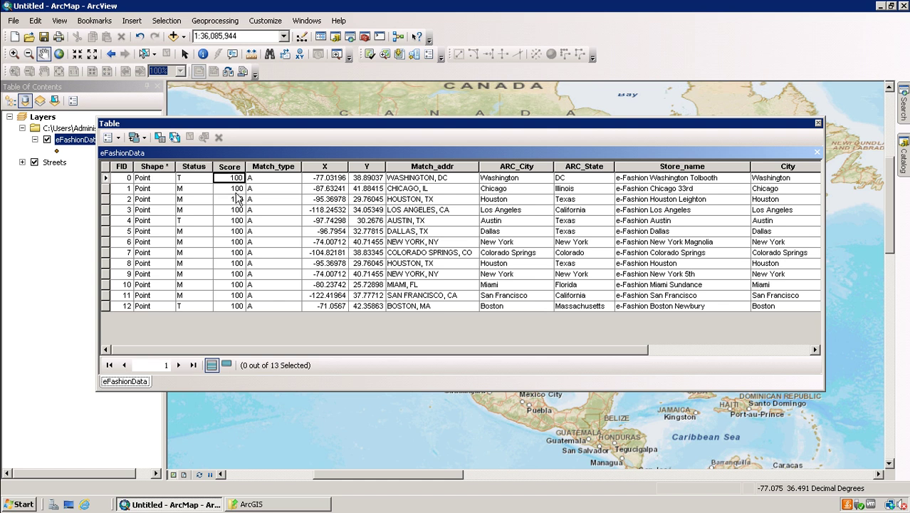
pyautogui.click(238, 188)
pyautogui.click(236, 198)
pyautogui.click(235, 209)
pyautogui.click(234, 220)
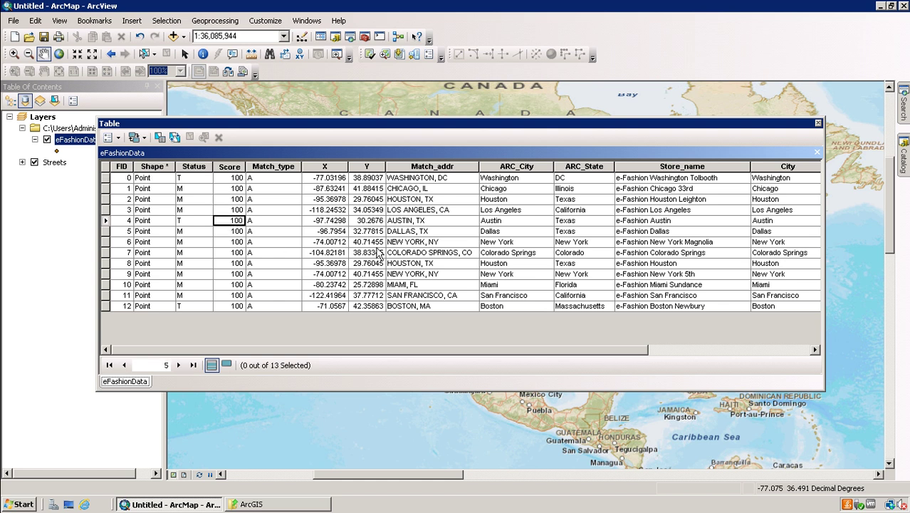
pyautogui.click(818, 124)
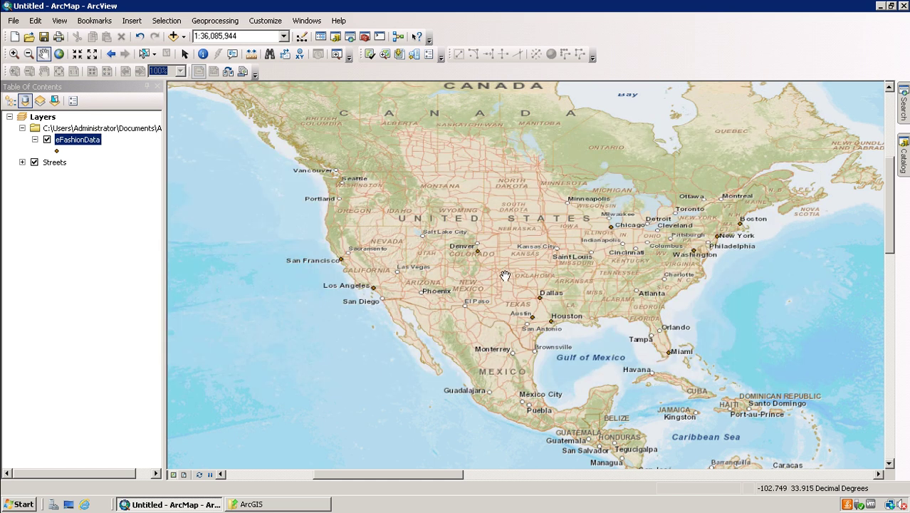
# - Identify the Colorado Springs and Dallas store points to review their X, Y attributes, closing each result
pyautogui.click(203, 54)
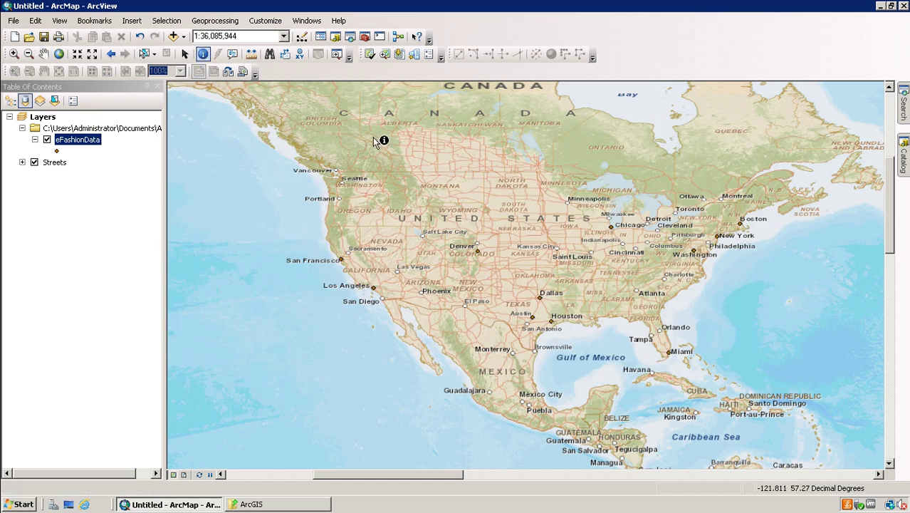
pyautogui.click(477, 250)
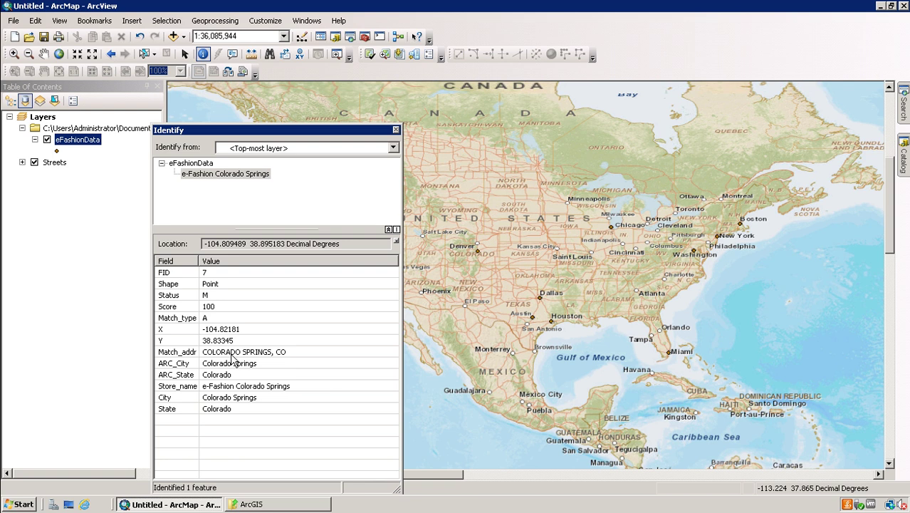
pyautogui.click(396, 130)
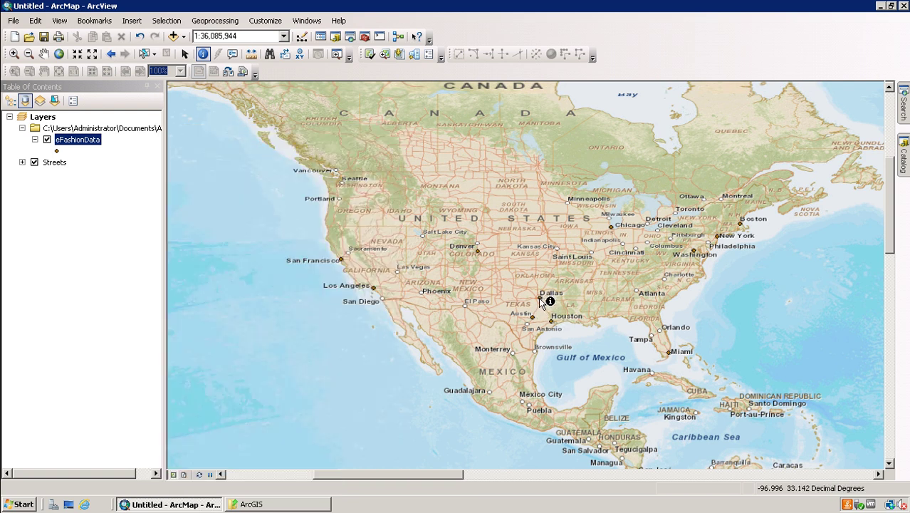
pyautogui.click(542, 298)
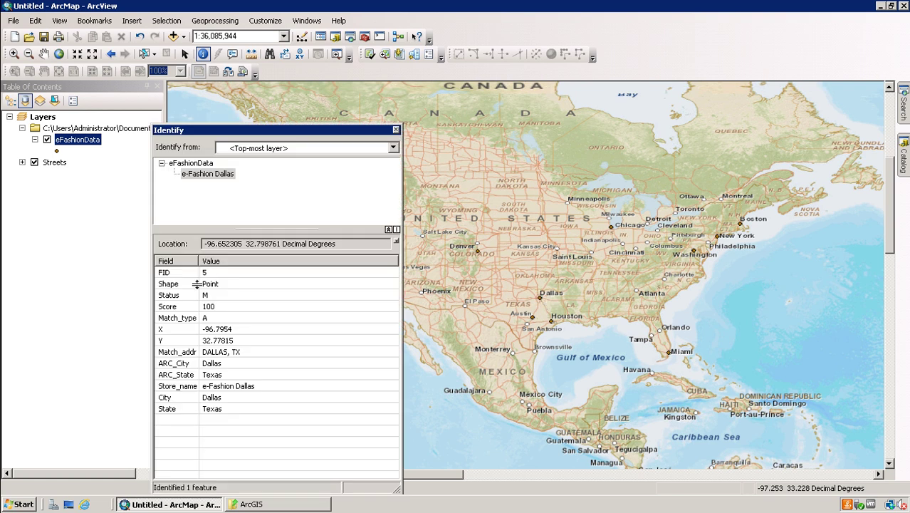
pyautogui.click(396, 130)
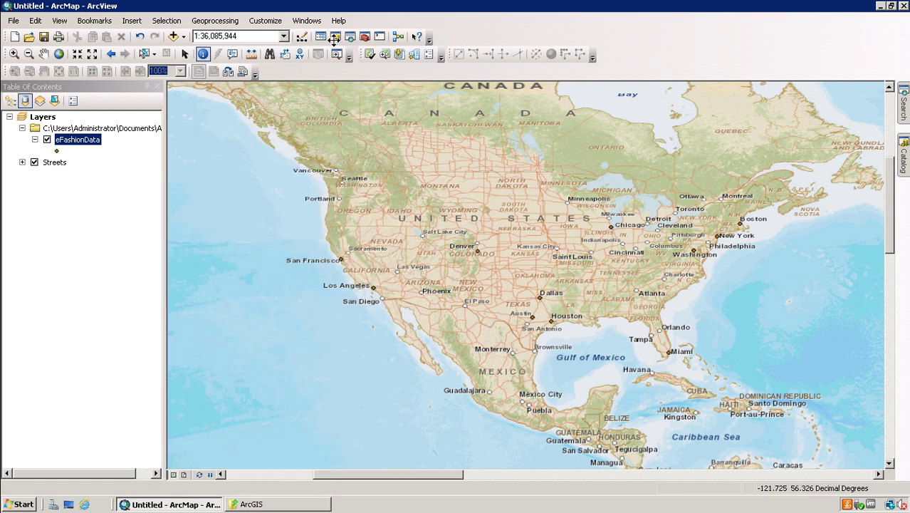
# - Minimize ArcMap and navigate Explorer to C:\Users\Administrator\Documents\ArcGIS
pyautogui.click(880, 6)
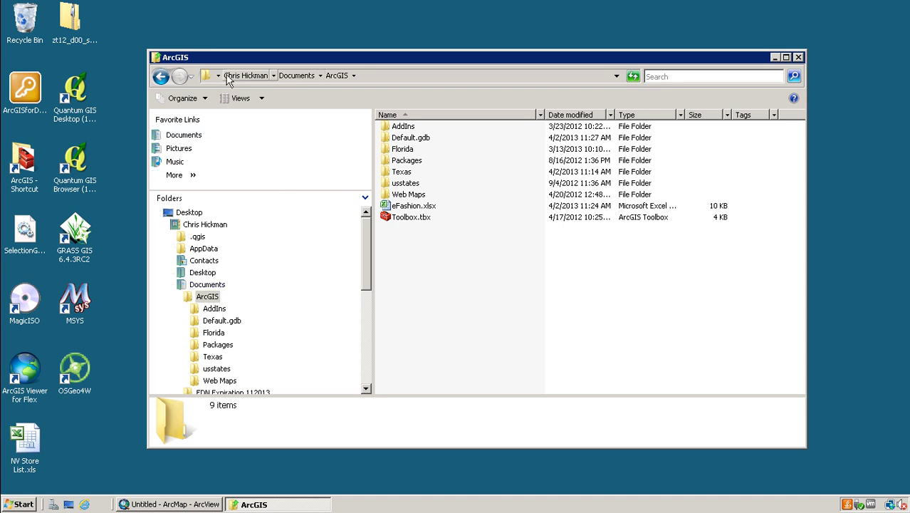
pyautogui.click(275, 76)
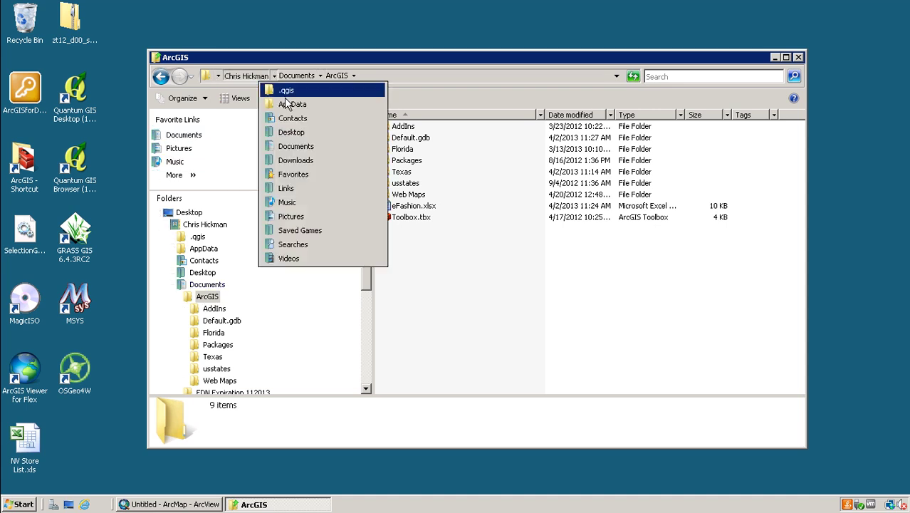
pyautogui.click(239, 77)
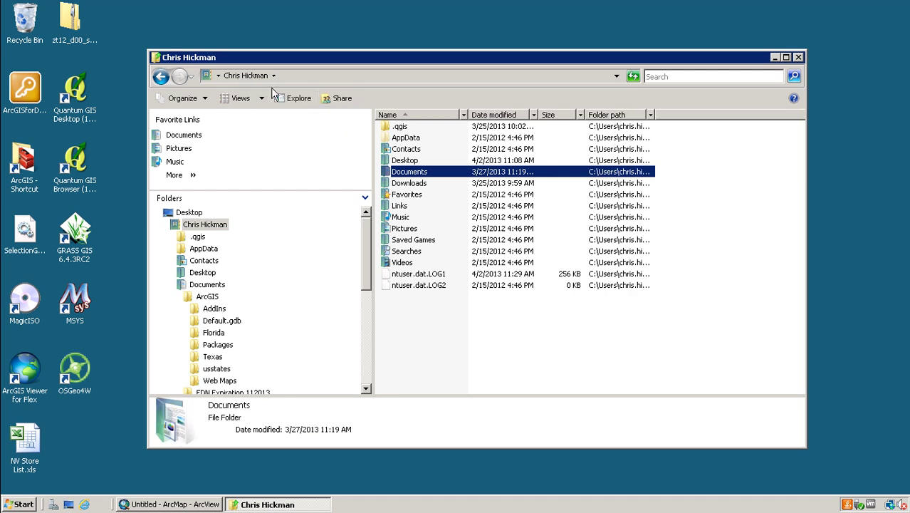
pyautogui.click(616, 76)
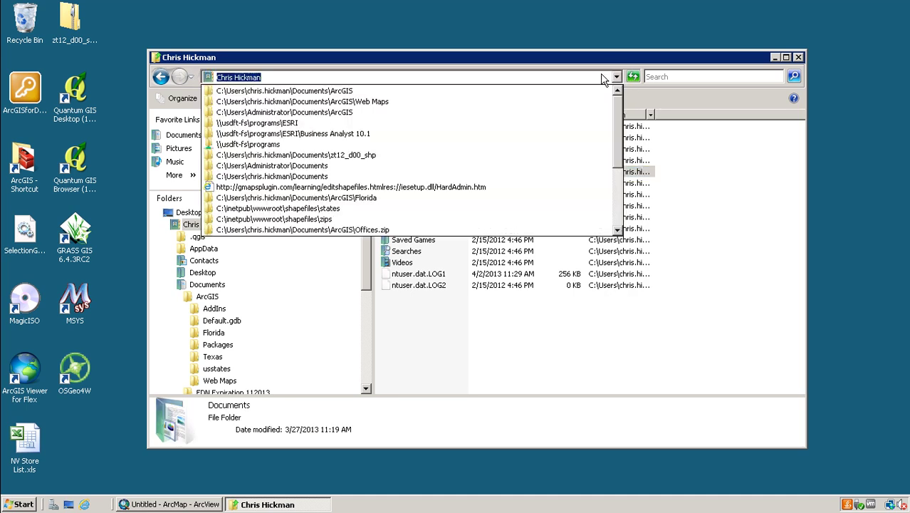
pyautogui.click(288, 111)
# - Select eFashionData.dbf and autofit the Name column to show full file names
pyautogui.click(443, 354)
pyautogui.scroll(-4, 443, 356)
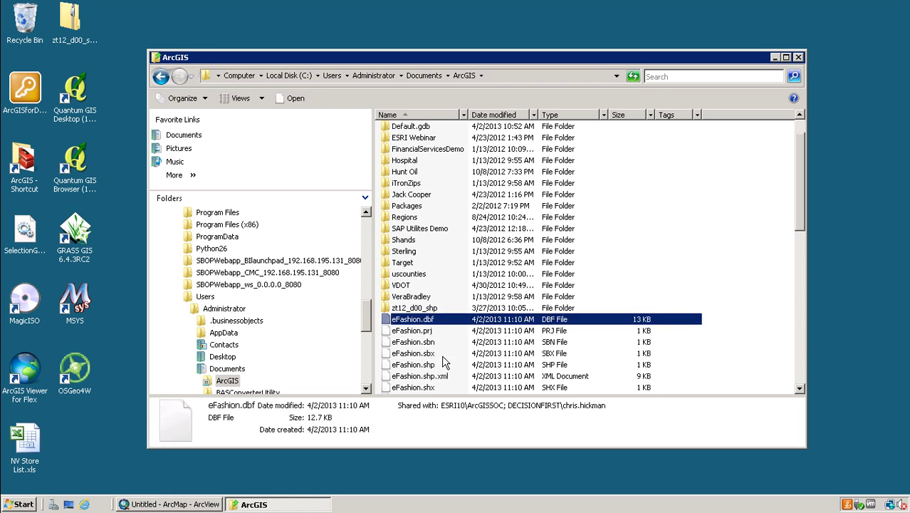
pyautogui.click(439, 296)
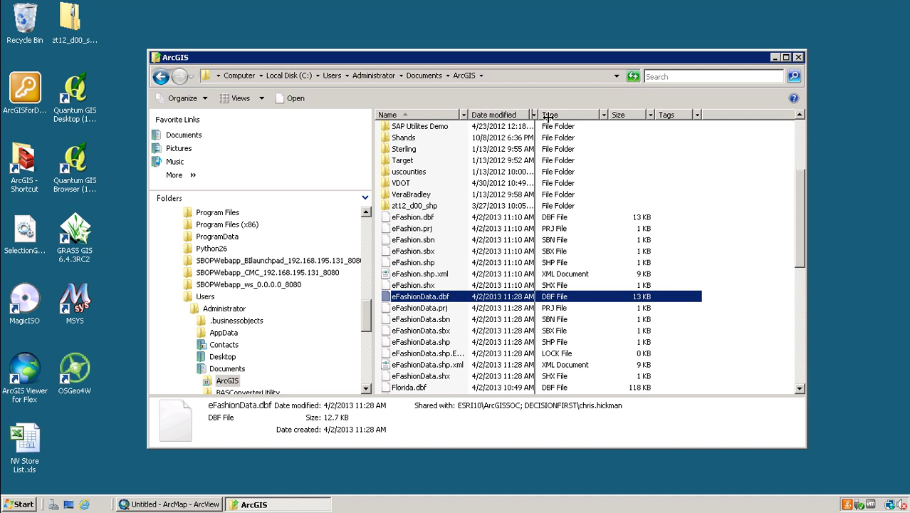
pyautogui.doubleClick(469, 114)
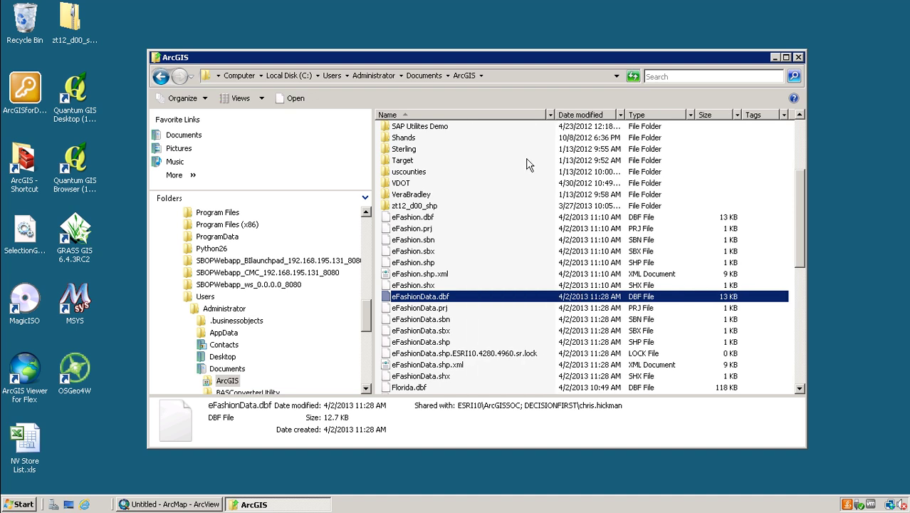
# - Review the eFashionData .shp, .shp.xml, .sbx, .sbn, .prj and .dbf files
pyautogui.click(421, 342)
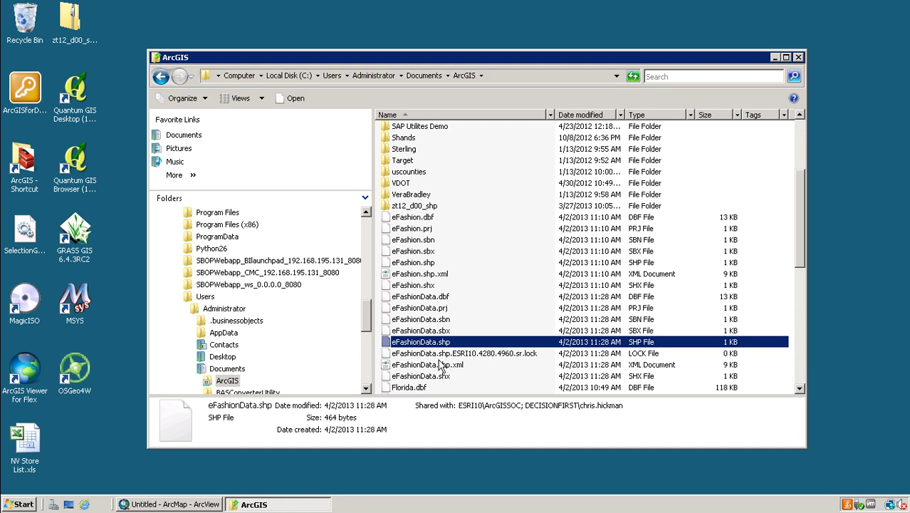
pyautogui.click(427, 365)
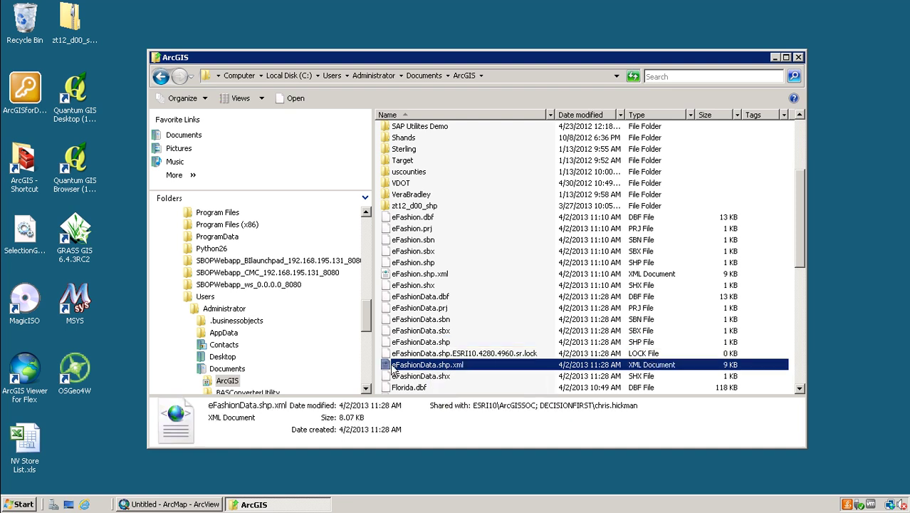
pyautogui.click(422, 332)
pyautogui.click(424, 320)
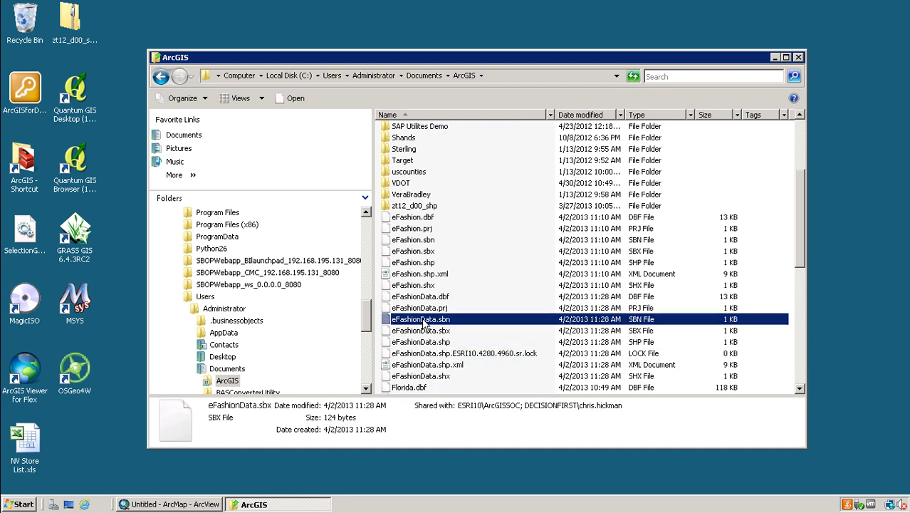
pyautogui.click(426, 309)
pyautogui.click(426, 297)
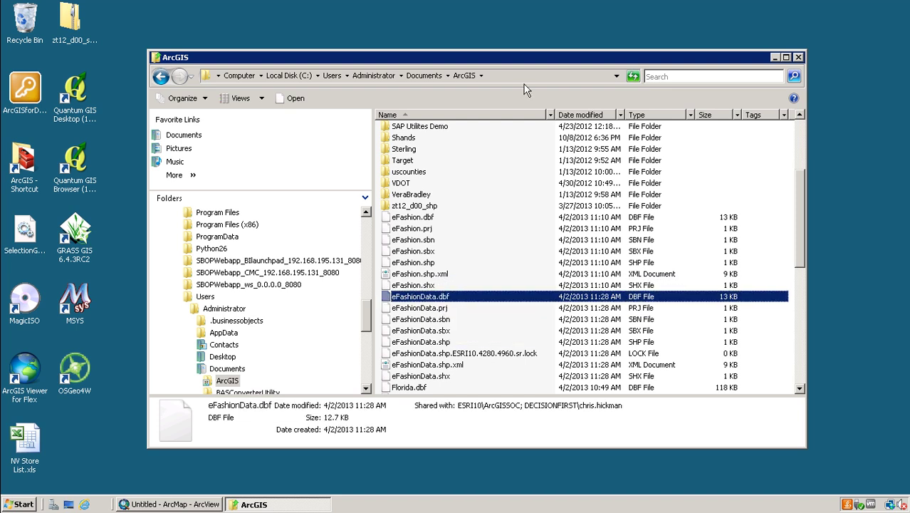
# - Leave the remote session and minimize the browser to reach the local desktop
pyautogui.click(602, 10)
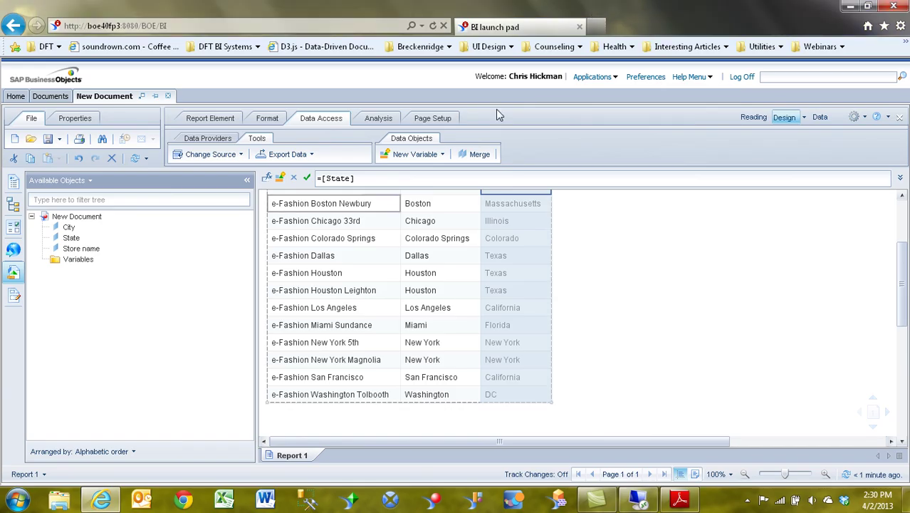
pyautogui.click(850, 5)
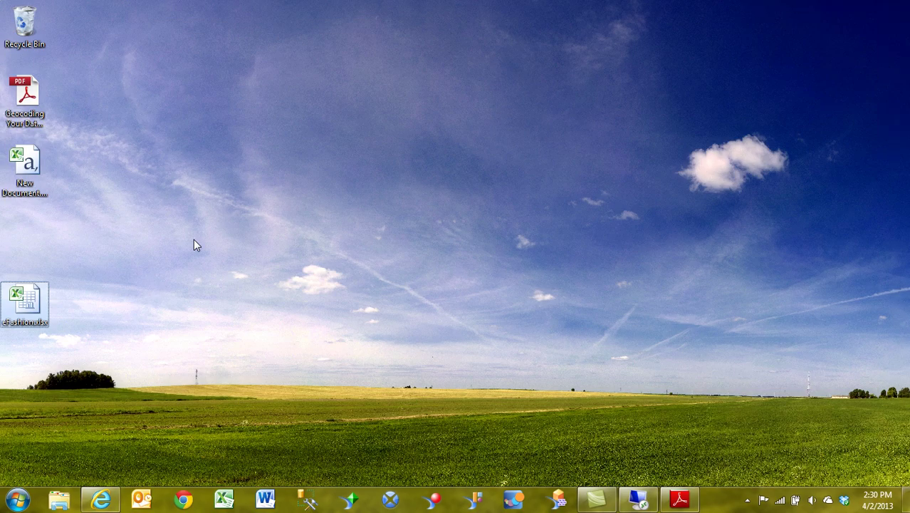
pyautogui.hotkey('ctrl', 'v')
# - View eFashionData.dbf in Notepad, then close it and open the file in Excel
pyautogui.rightClick(9, 240)
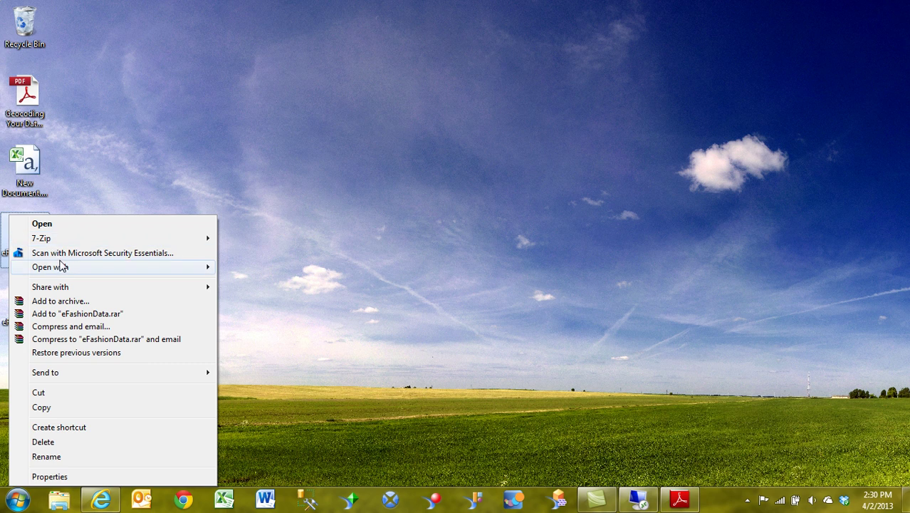
pyautogui.moveTo(61, 265)
pyautogui.click(250, 283)
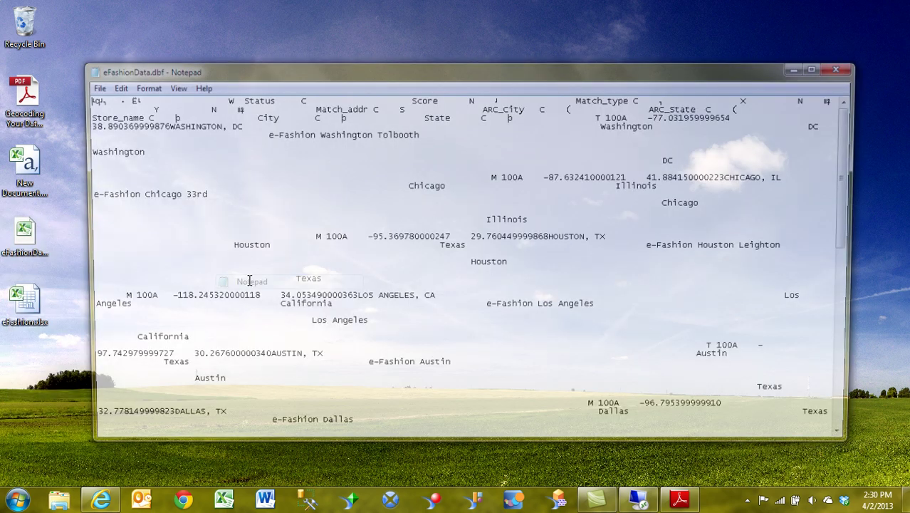
pyautogui.click(846, 67)
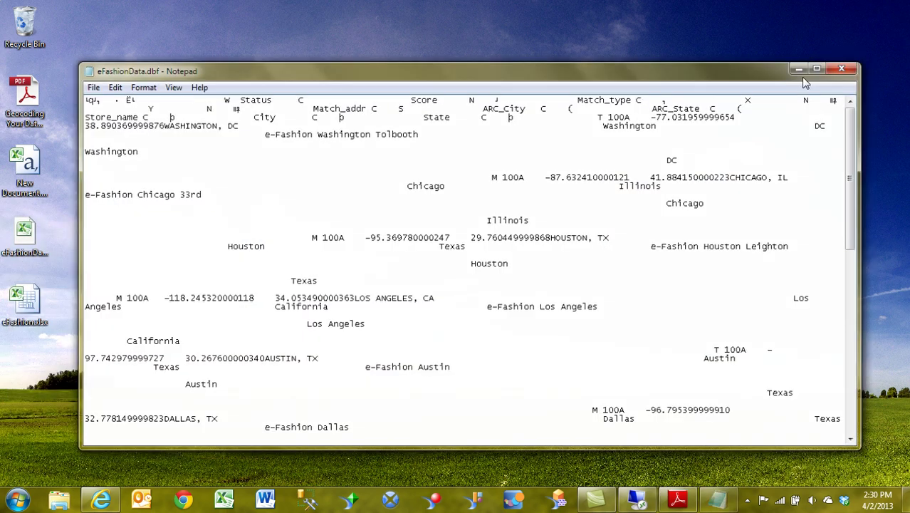
pyautogui.doubleClick(17, 237)
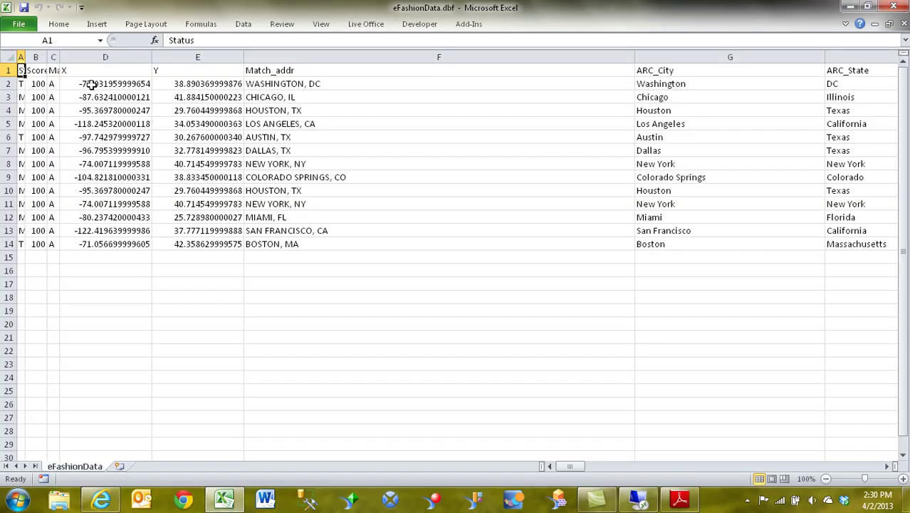
# - Widen column C for Match_type, select the X/Y values D2:E14, and narrow Match_addr column F
pyautogui.moveTo(59, 51); pyautogui.dragTo(91, 51)
pyautogui.moveTo(156, 86); pyautogui.dragTo(209, 243)
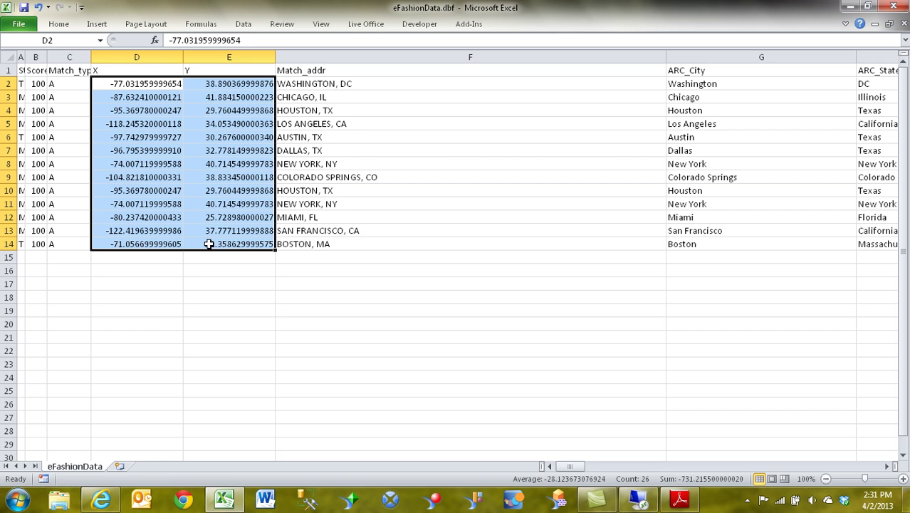
pyautogui.moveTo(339, 84); pyautogui.dragTo(330, 243)
pyautogui.moveTo(157, 84); pyautogui.dragTo(221, 243)
pyautogui.moveTo(665, 57); pyautogui.dragTo(469, 60)
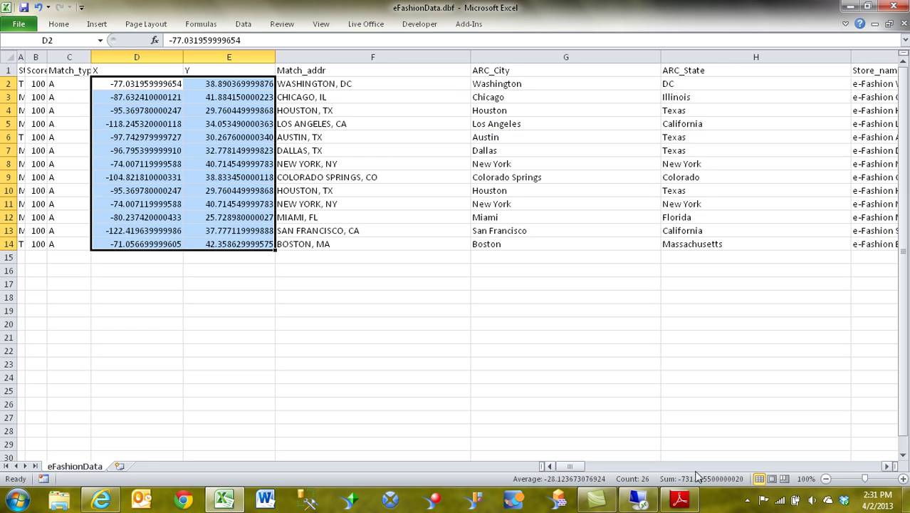
# - Bring Geocoding Your Data.pdf forward in Adobe Reader, showing the page 2 Questions slide
pyautogui.click(680, 498)
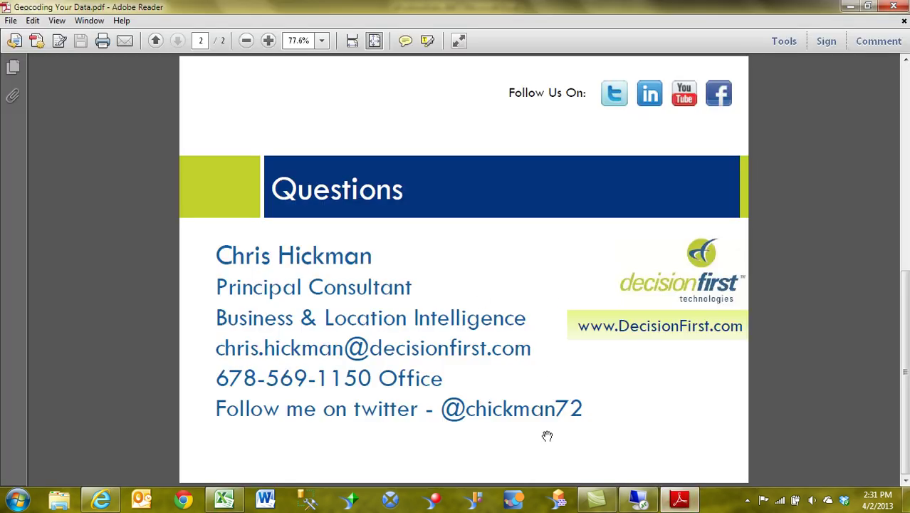